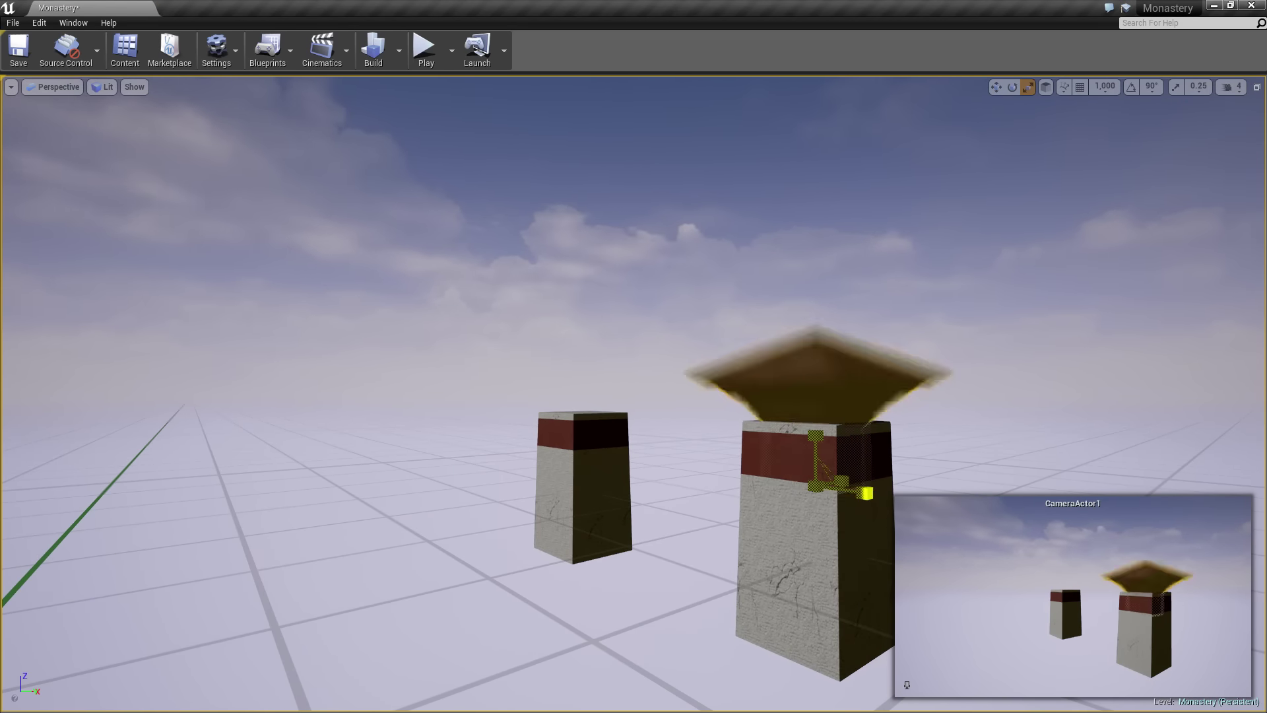
# - Put two-tiered pagoda roofs on both red-banded pillars and add a flat slab beside the nearer one
pyautogui.moveTo(683, 462); pyautogui.dragTo(660, 488, button='right')
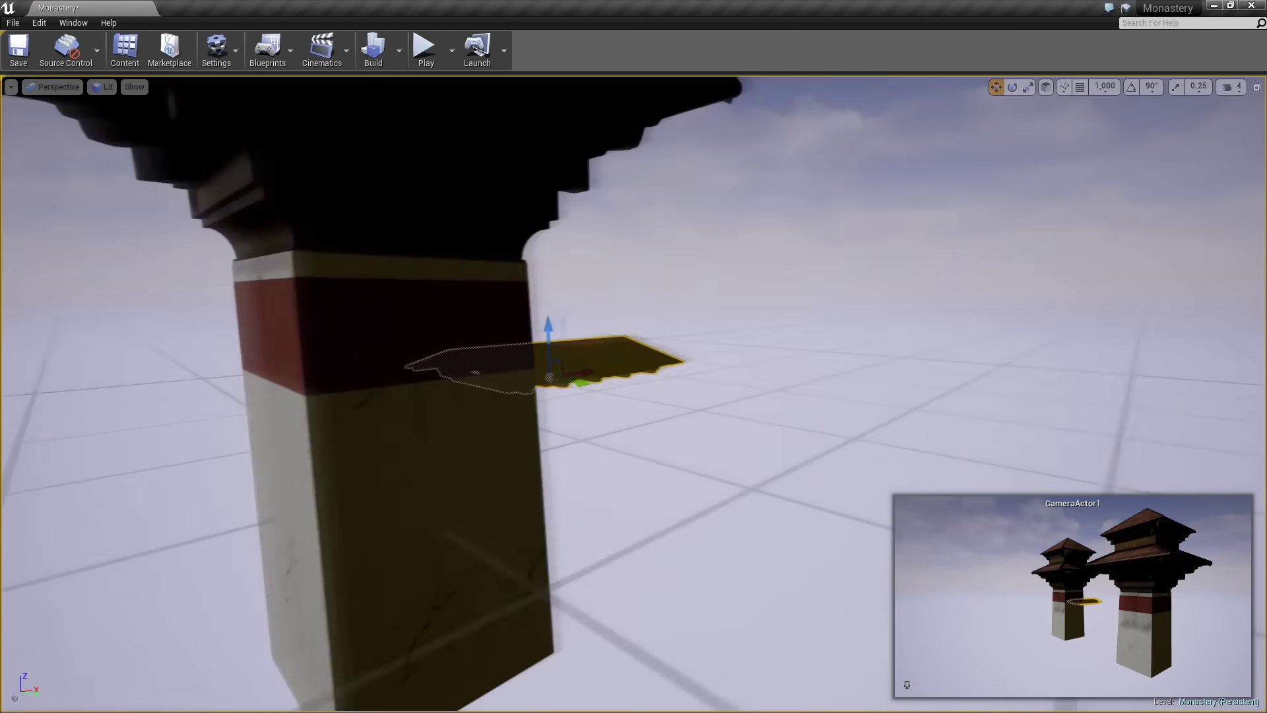
# - Scale the roof slab, then place the lattice-window gate wall, floor tiles, point lights and boulders
pyautogui.press('r')
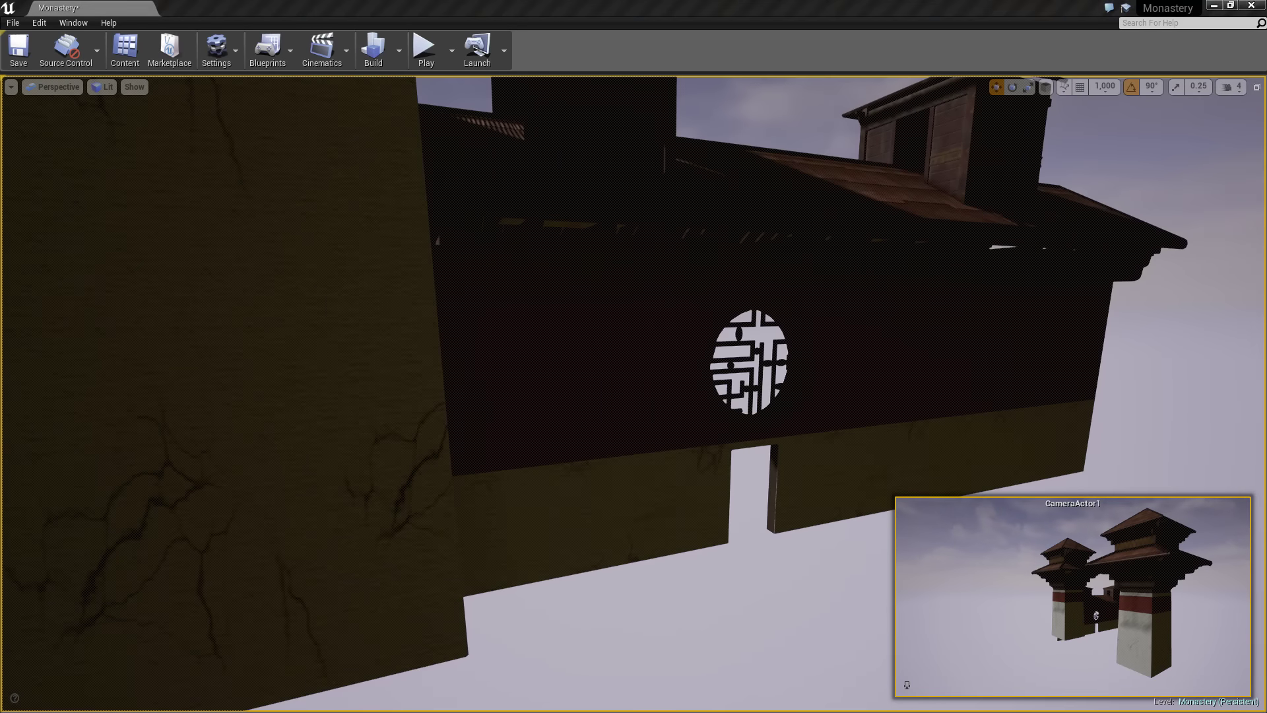
pyautogui.press('w')
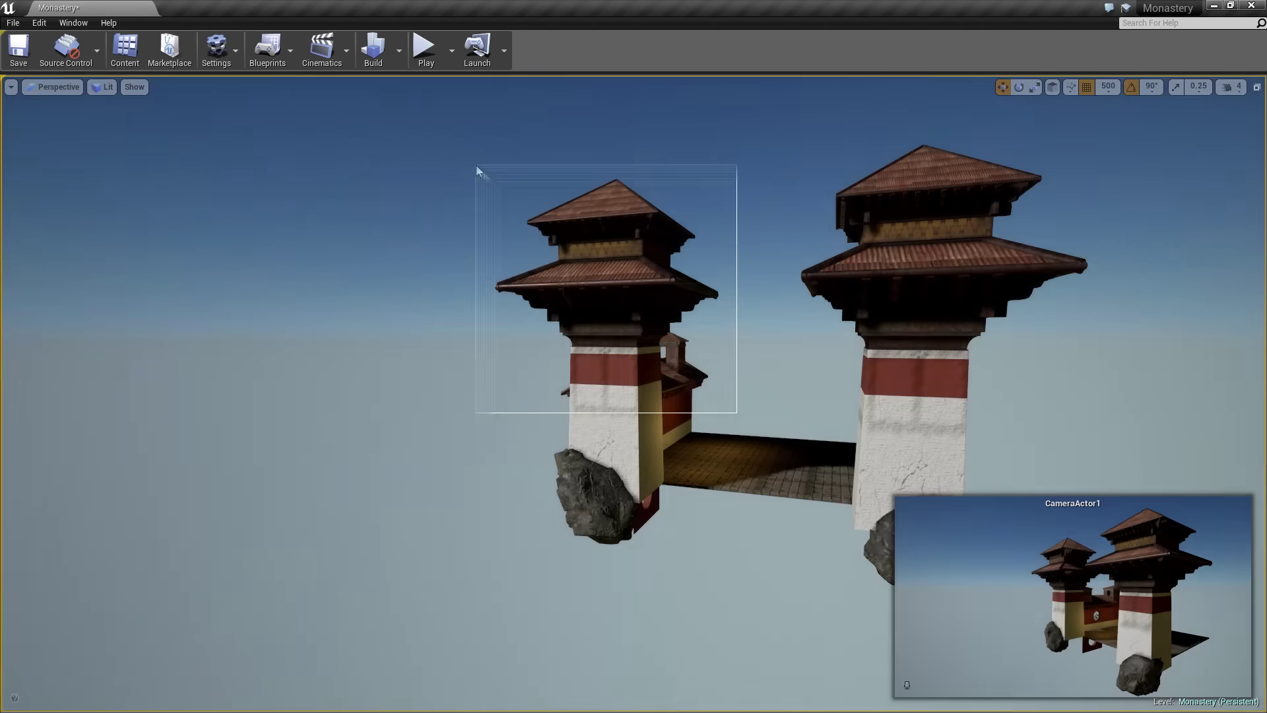
# - Select the left tower, gate and rock, then scale and position rock spires under the towers
pyautogui.keyDown('ctrl'); pyautogui.keyDown('alt'); pyautogui.moveTo(737, 412); pyautogui.dragTo(477, 170); pyautogui.keyUp('alt'); pyautogui.keyUp('ctrl')
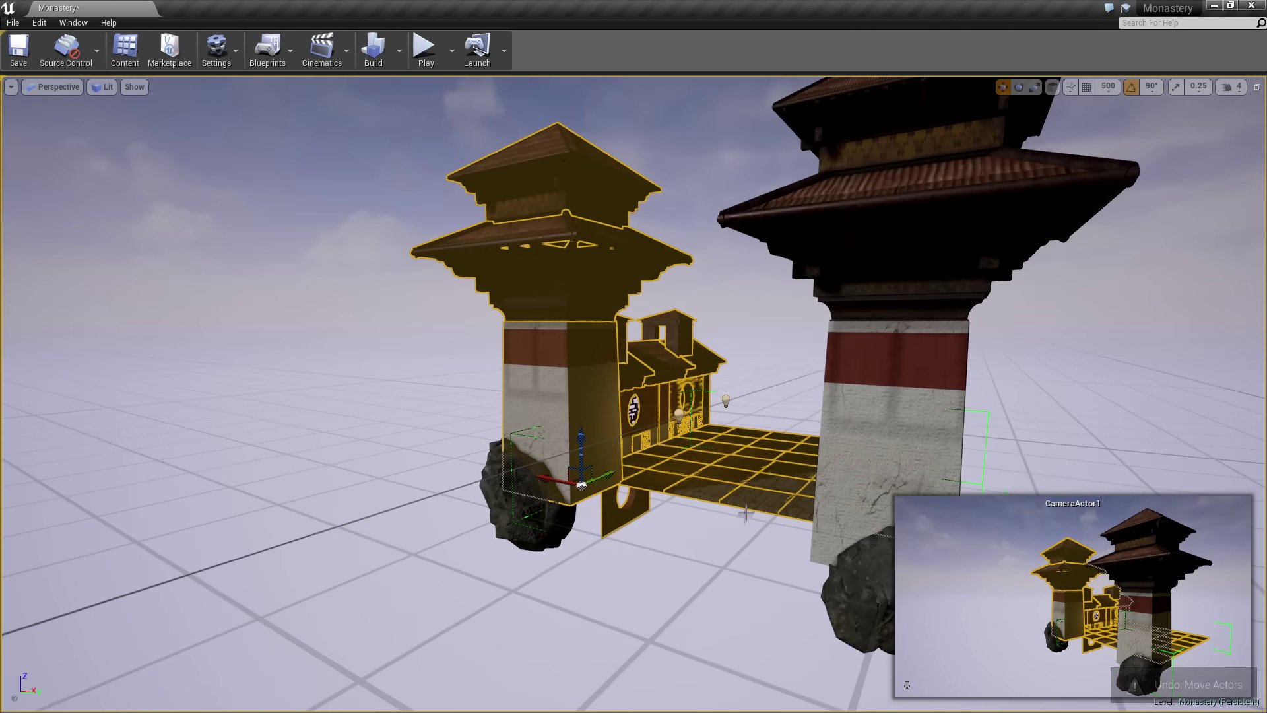
pyautogui.keyDown('ctrl'); pyautogui.click(524, 488); pyautogui.keyUp('ctrl')
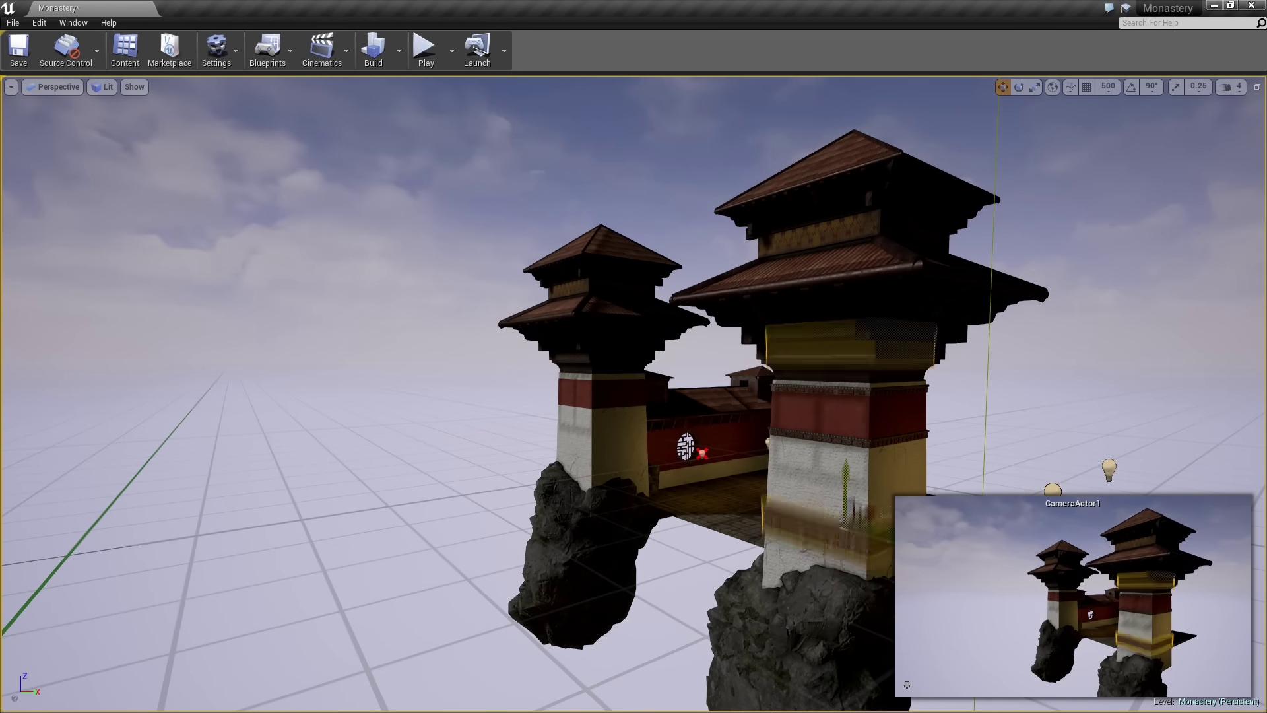
# - Focus on the right tower's trim trays, then add a directional light and atmospheric fog
pyautogui.click(830, 540)
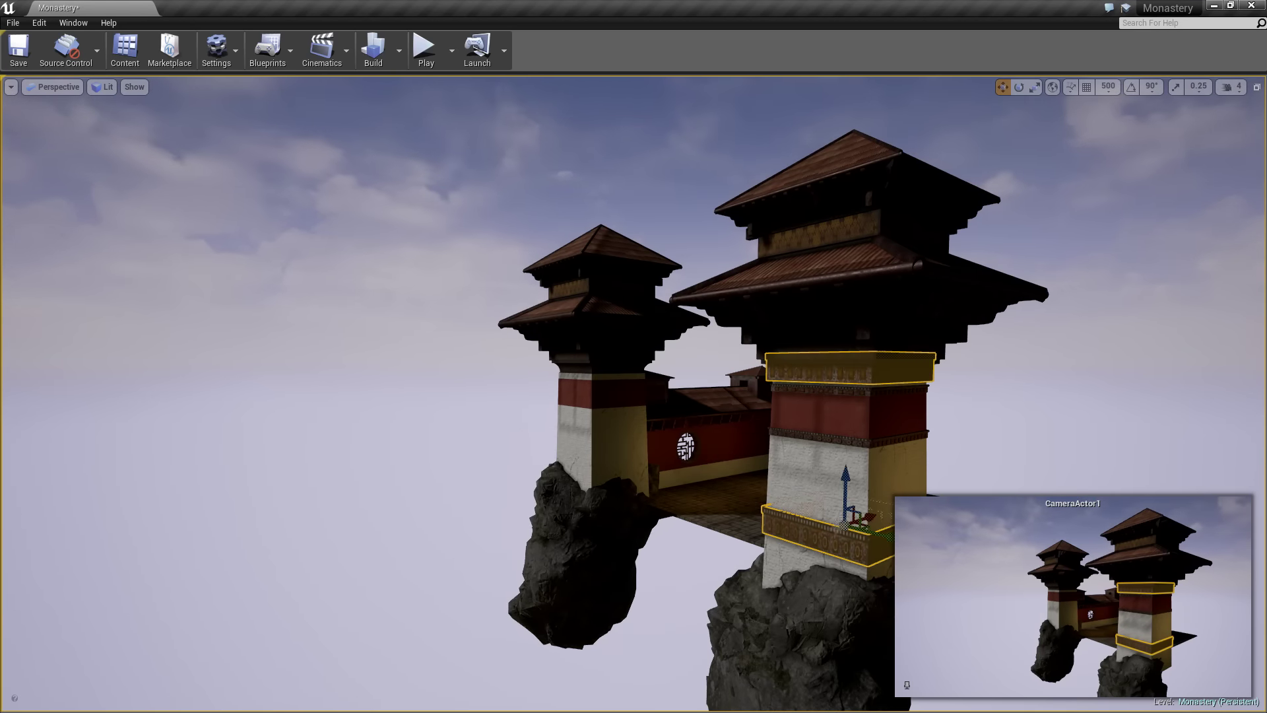
pyautogui.press('f')
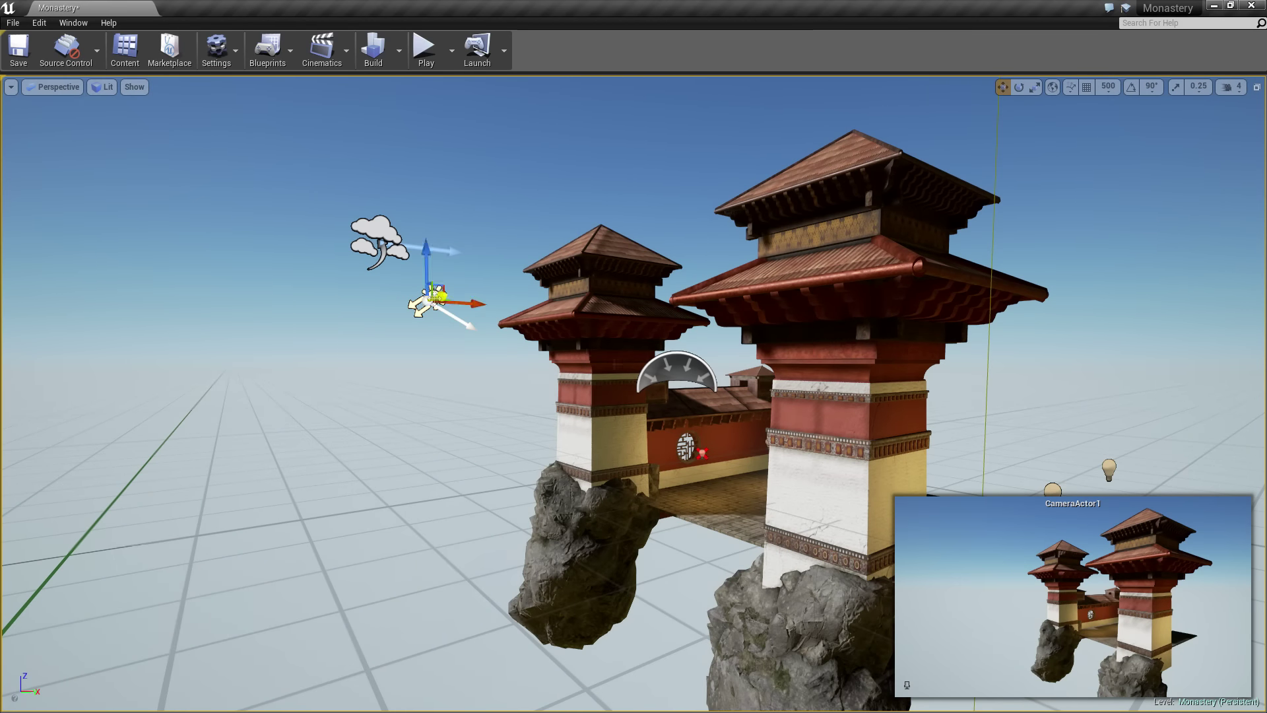
# - Rotate the directional sun light to a new angle, then add the ruined brick wall and ledge
pyautogui.press('e')
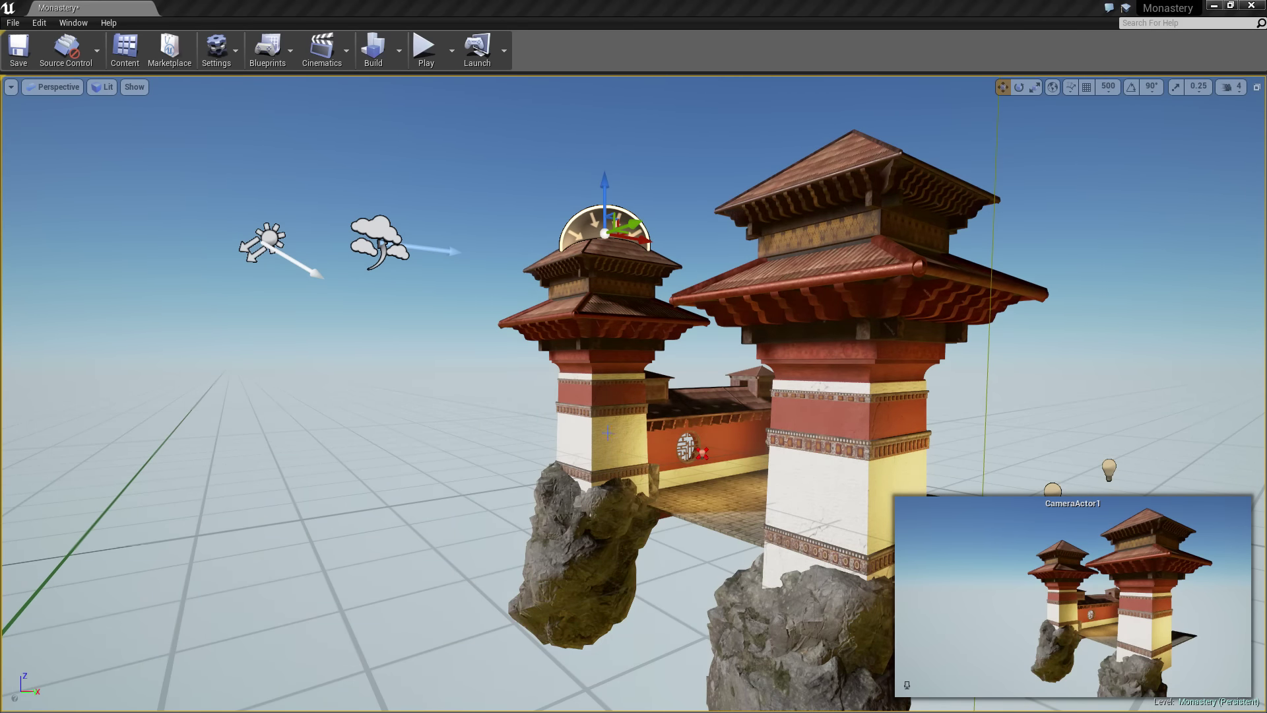
pyautogui.click(376, 231)
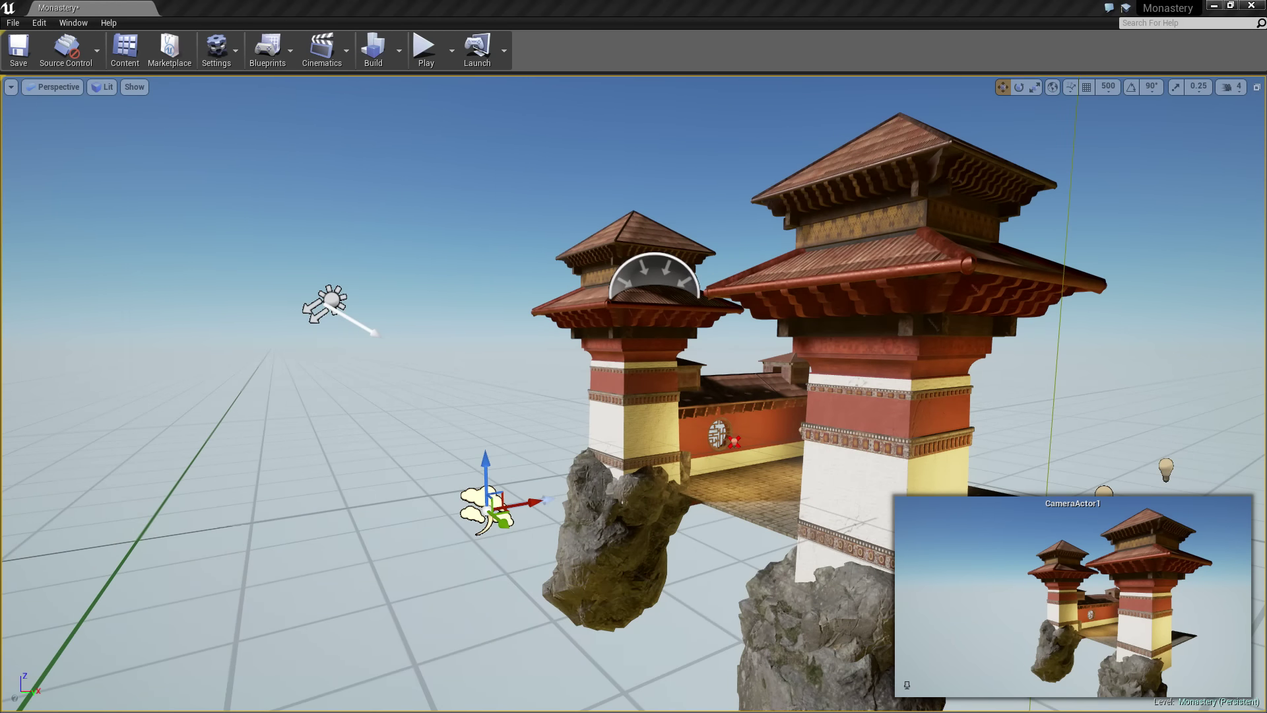
pyautogui.click(325, 305)
pyautogui.press('e')
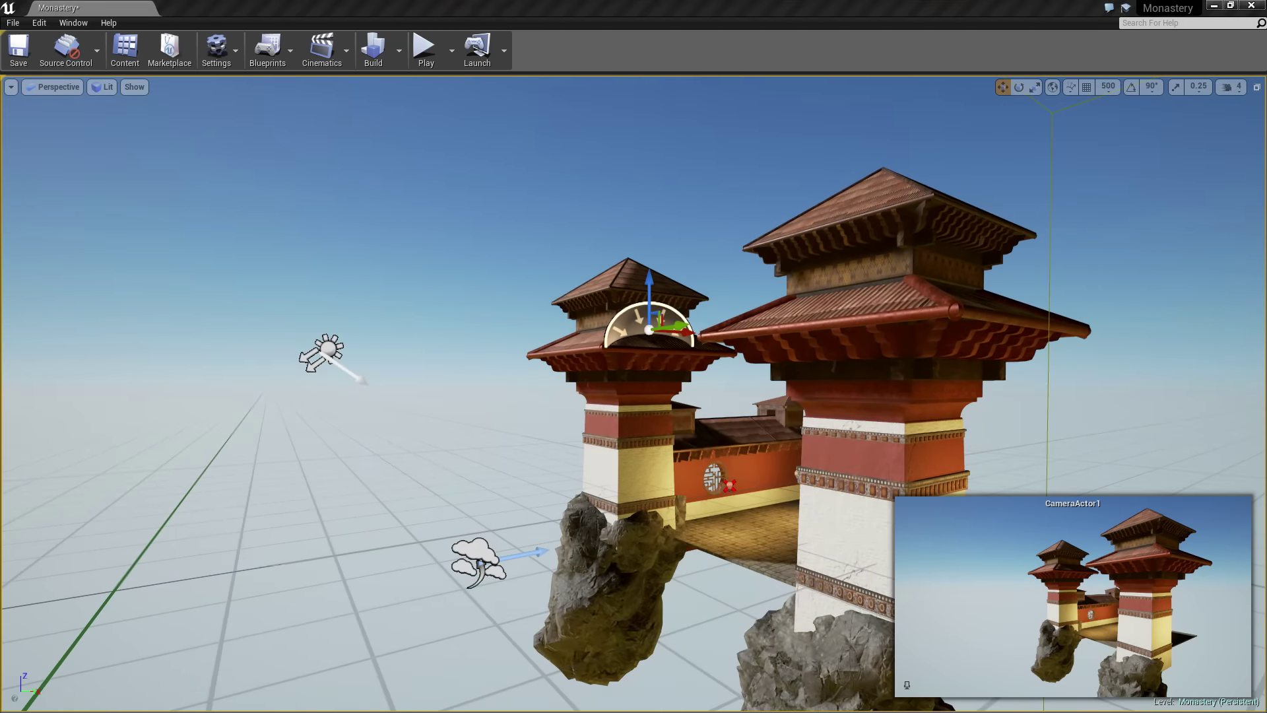
pyautogui.press('f')
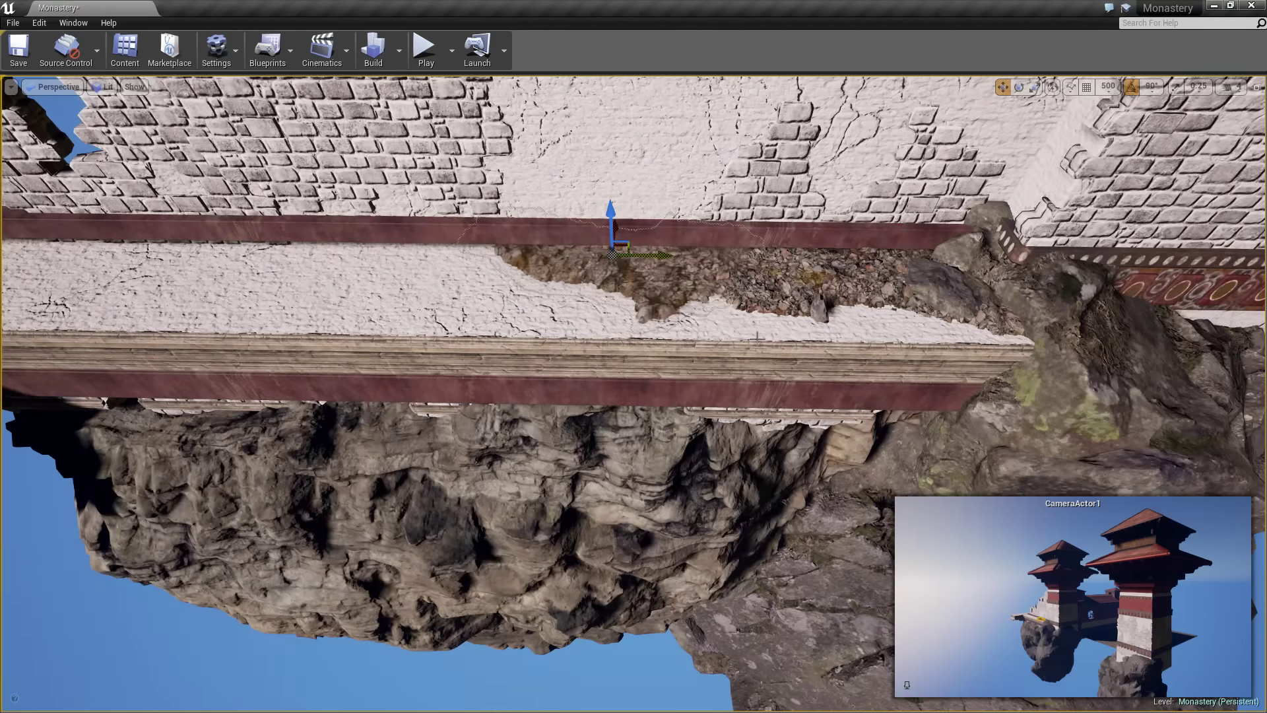
# - Select and frame the larger platform piece under the bell at the ledge's end
pyautogui.press('e')
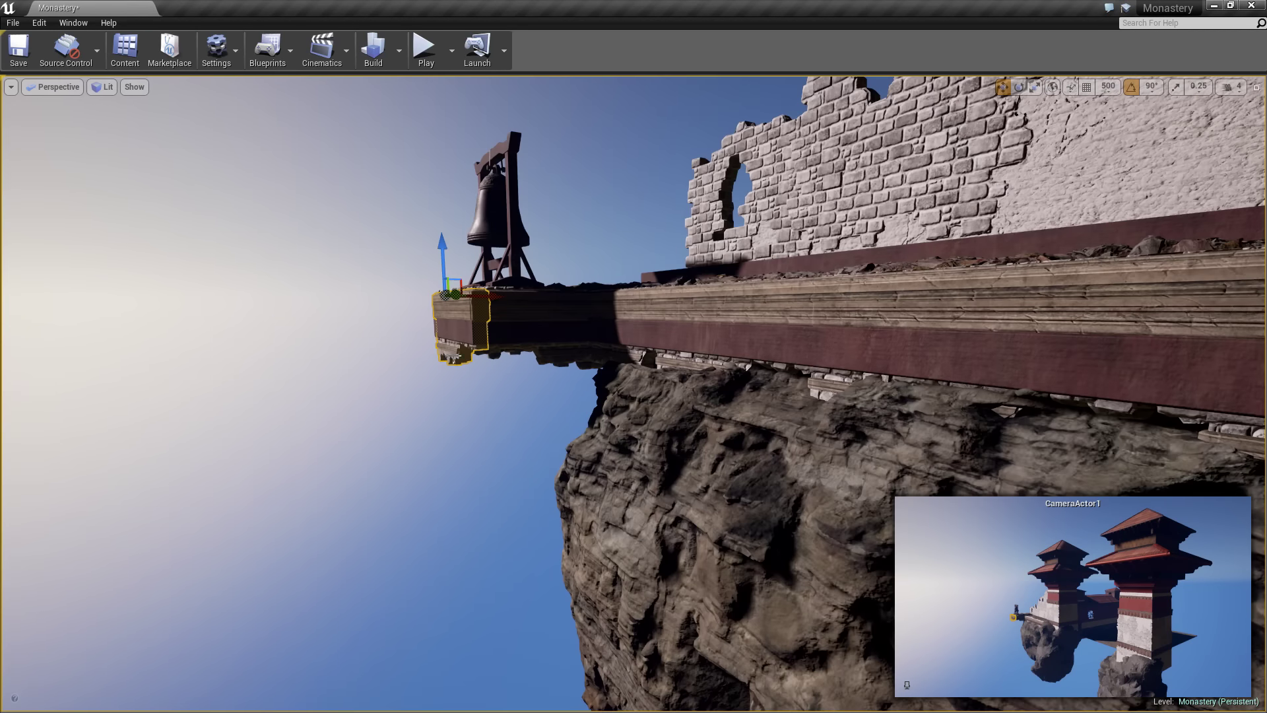
pyautogui.rightClick(233, 266)
pyautogui.click(284, 384)
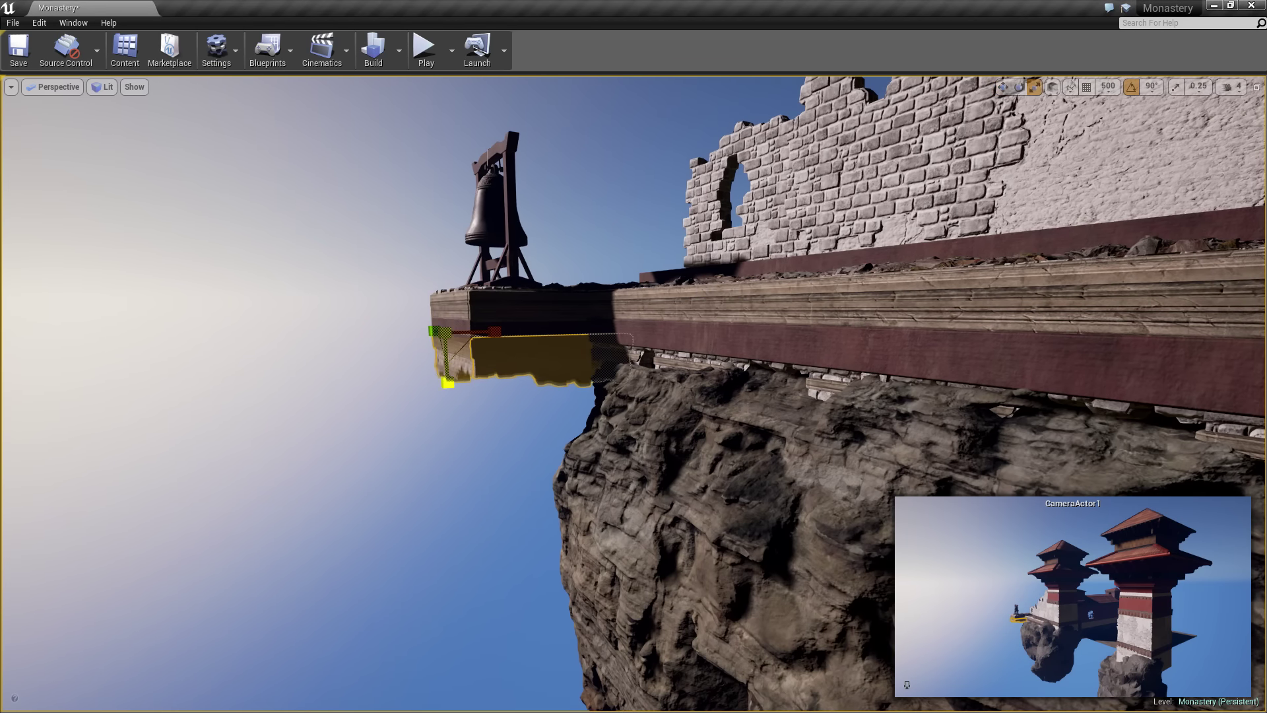
pyautogui.press('f')
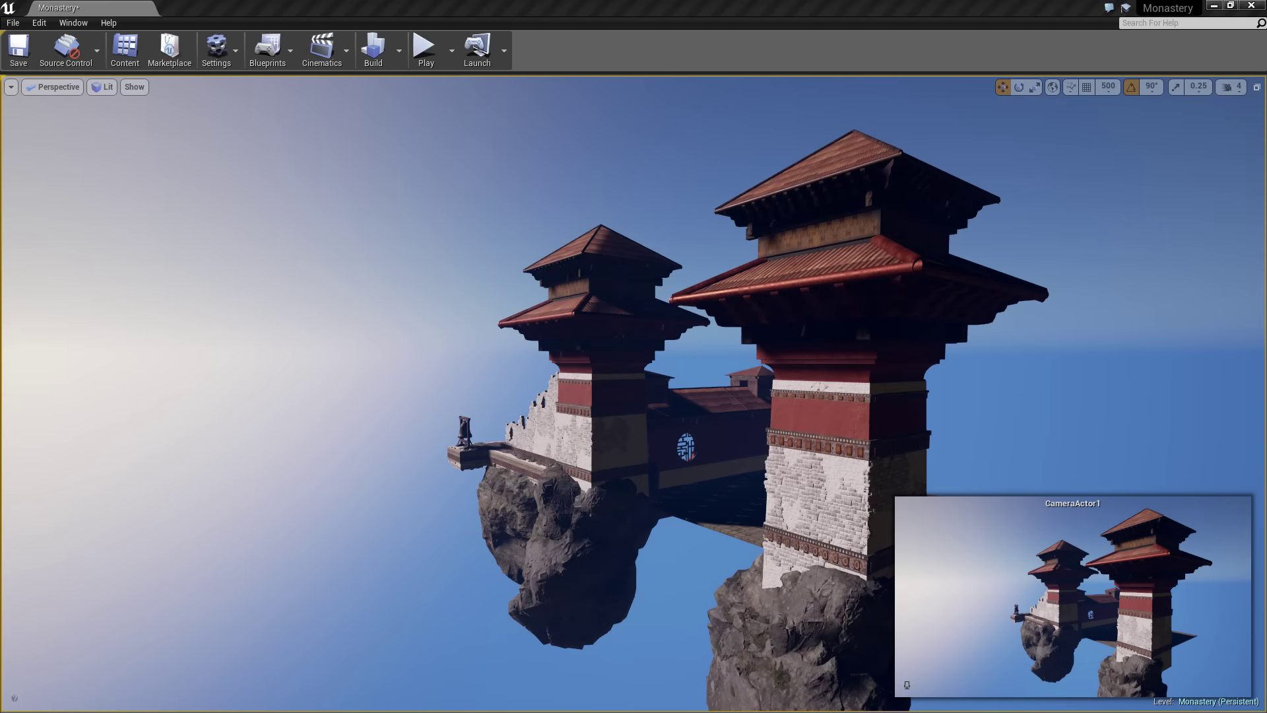
# - Inspect the wooden post by the broken wall and undo the gate's last move
pyautogui.press('f')
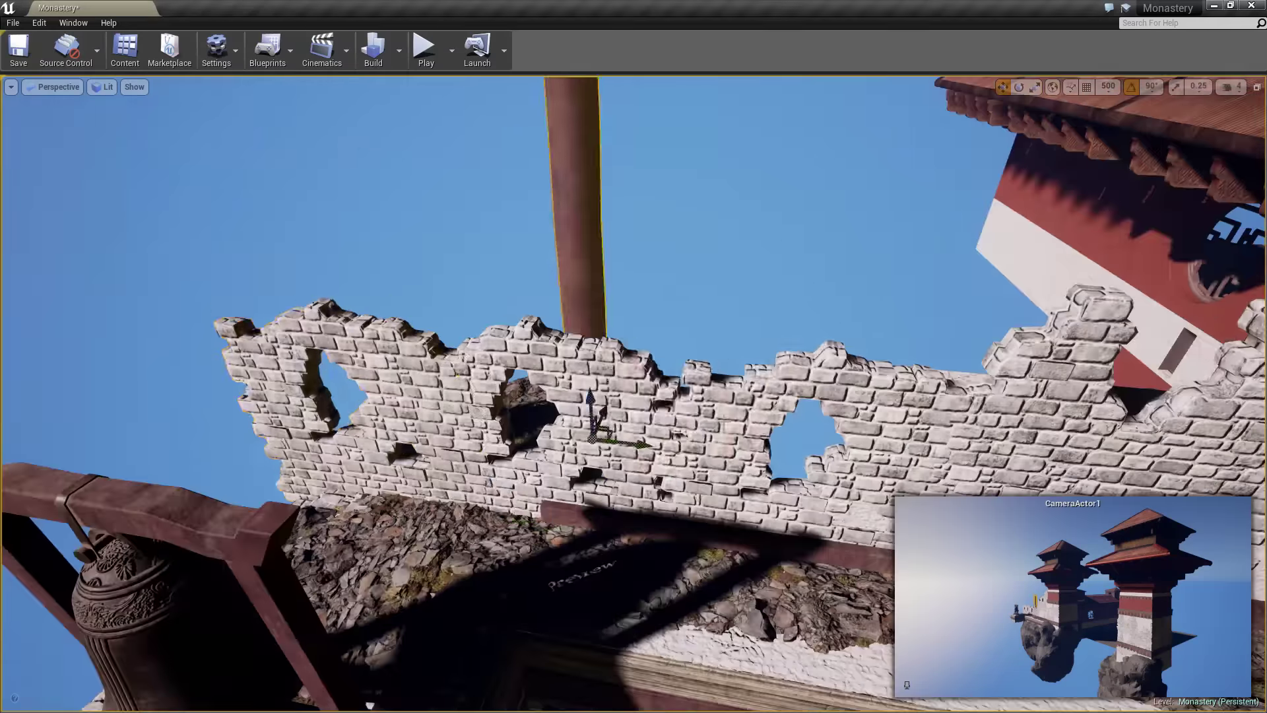
pyautogui.moveTo(594, 416)
pyautogui.keyDown('alt'); pyautogui.mouseDown()
pyautogui.moveTo(680, 377)
pyautogui.moveTo(634, 369)
pyautogui.mouseUp(); pyautogui.keyUp('alt')
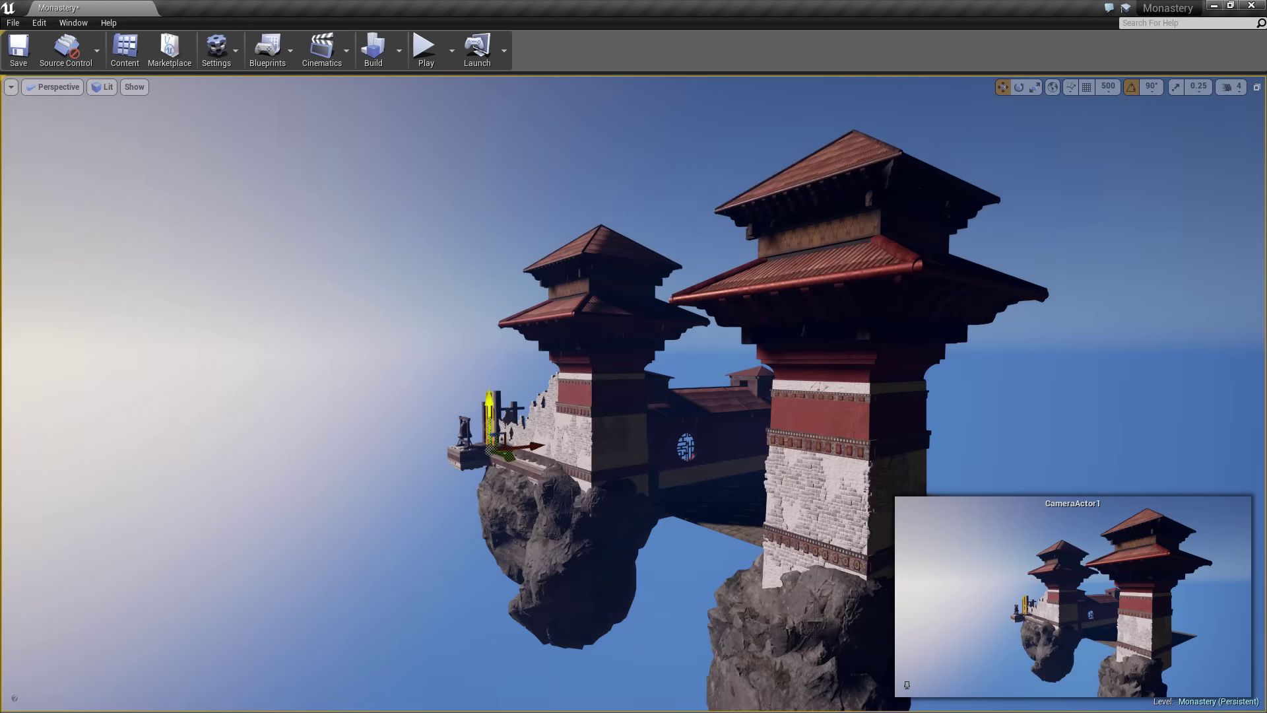
pyautogui.hotkey('ctrl', 'z')
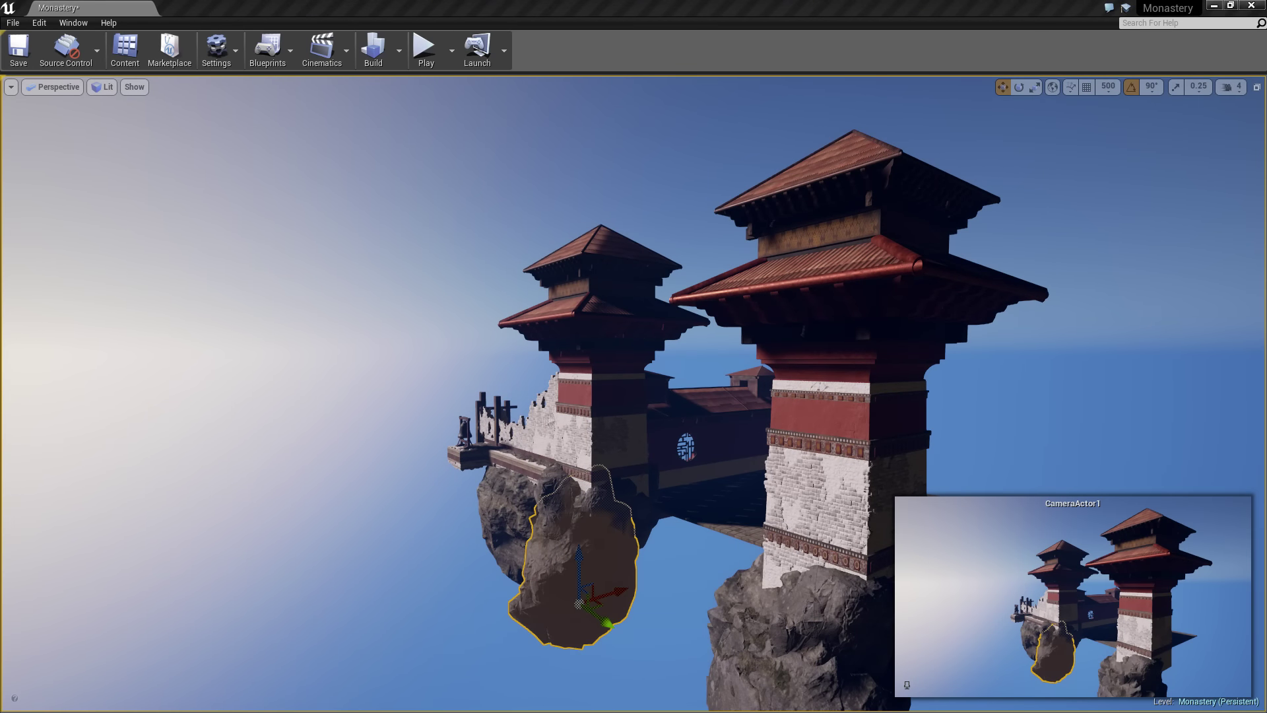
# - Move and rotate a copied rock on the left, add the small tower, and light a flat rock
pyautogui.hotkey('ctrl', 'z')
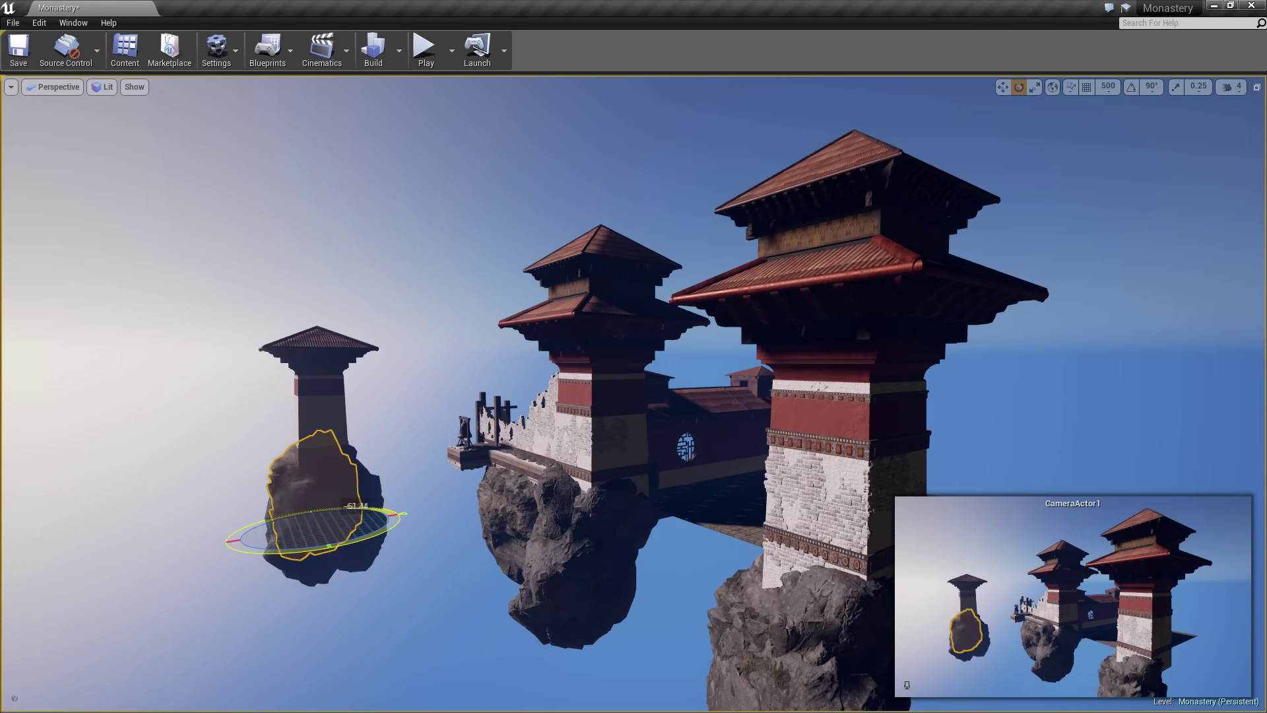
pyautogui.press('e')
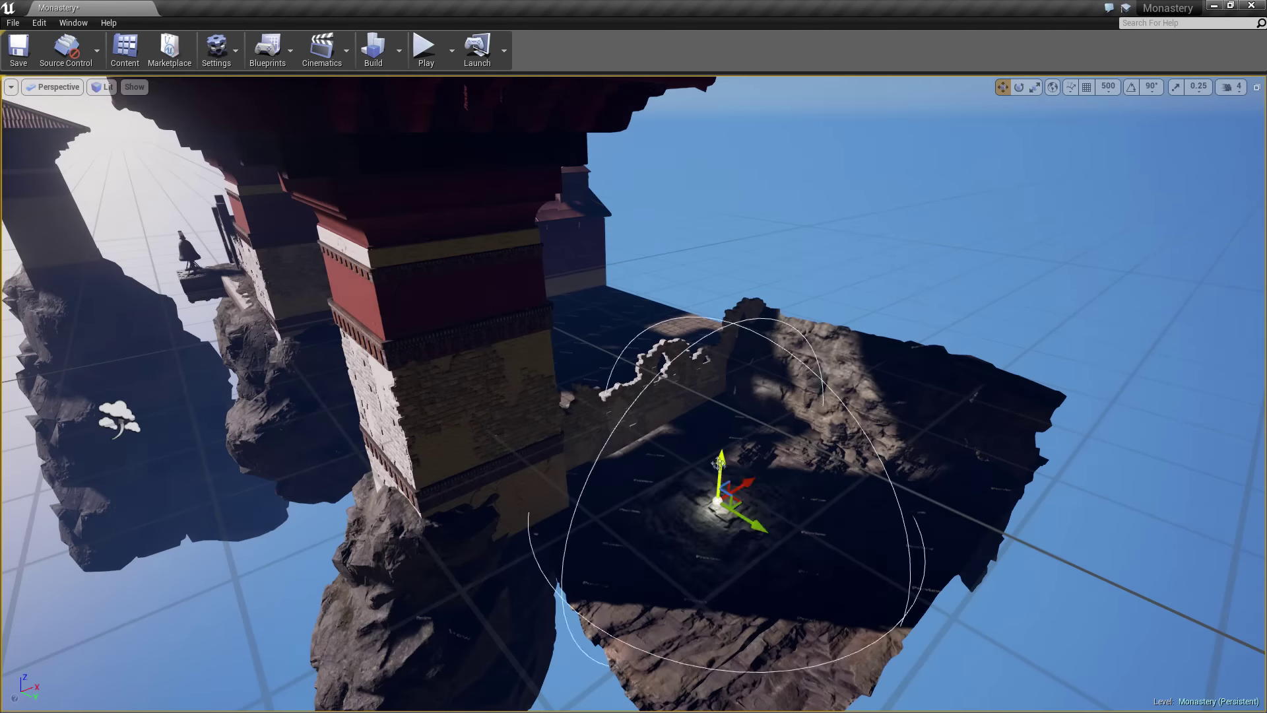
# - Scale up the small tower's rock spire, hang gongs on both towers, and add a second camera
pyautogui.press('r')
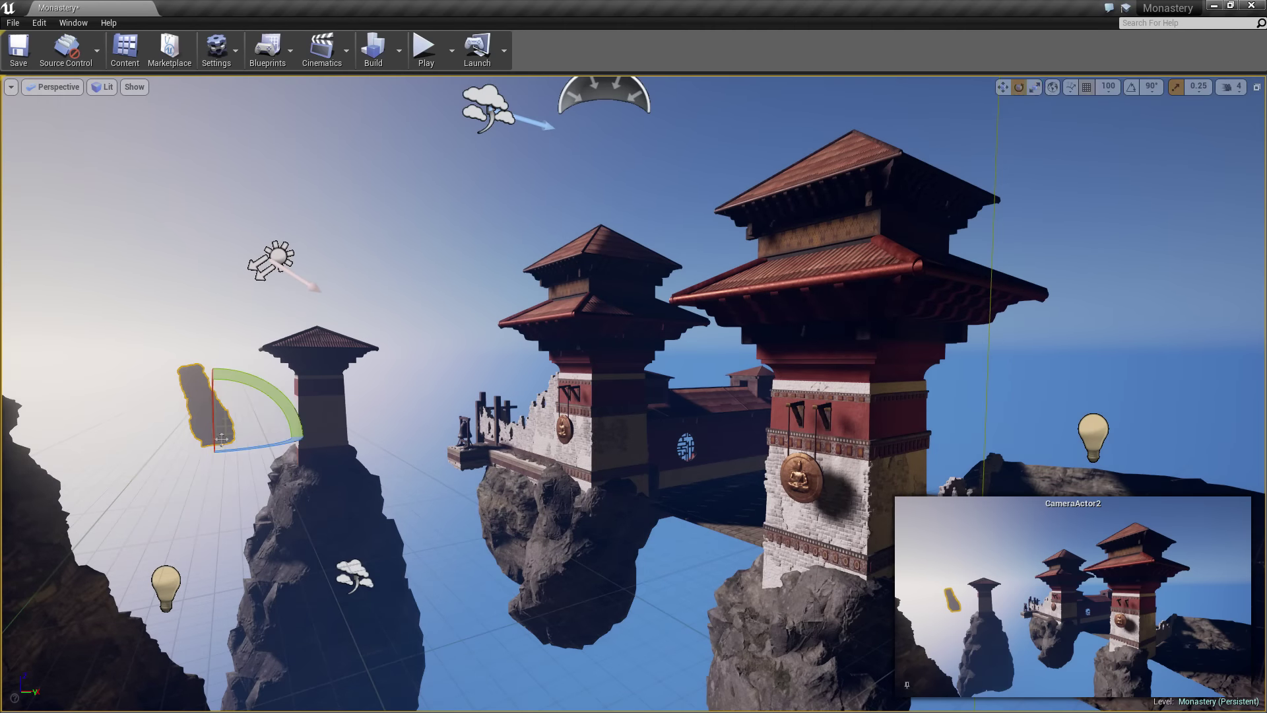
# - Rotate the fog card, duplicate it leftward, and position both copies beside the left cliff
pyautogui.press('e')
pyautogui.moveTo(217, 449); pyautogui.dragTo(267, 475)
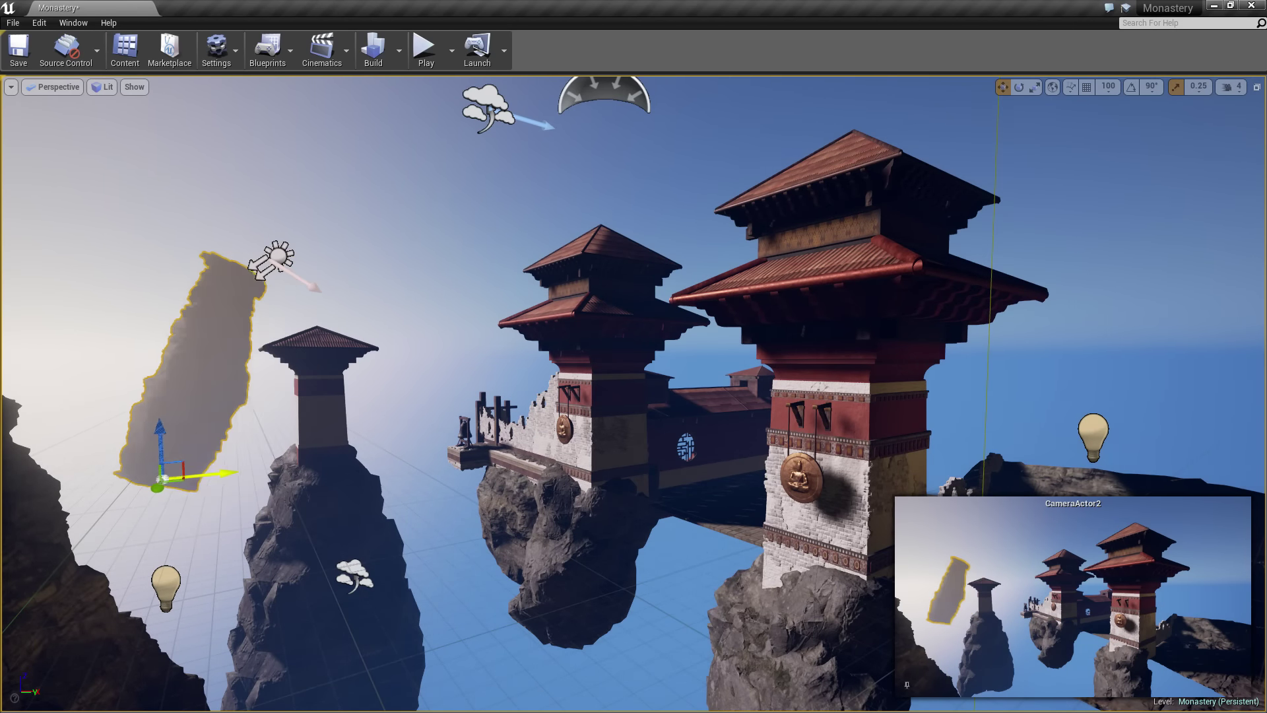
pyautogui.moveTo(147, 489)
pyautogui.mouseDown()
pyautogui.moveTo(147, 548)
pyautogui.moveTo(63, 554)
pyautogui.mouseUp()
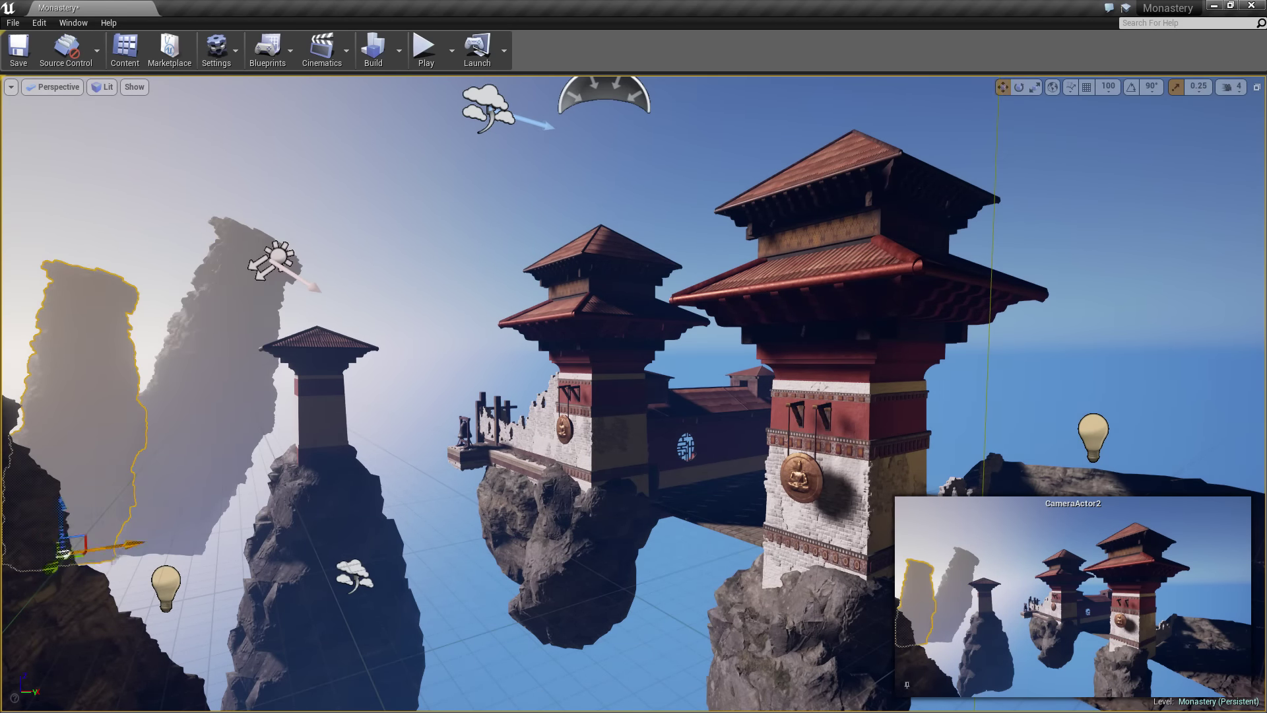
pyautogui.press('w')
pyautogui.click(218, 396)
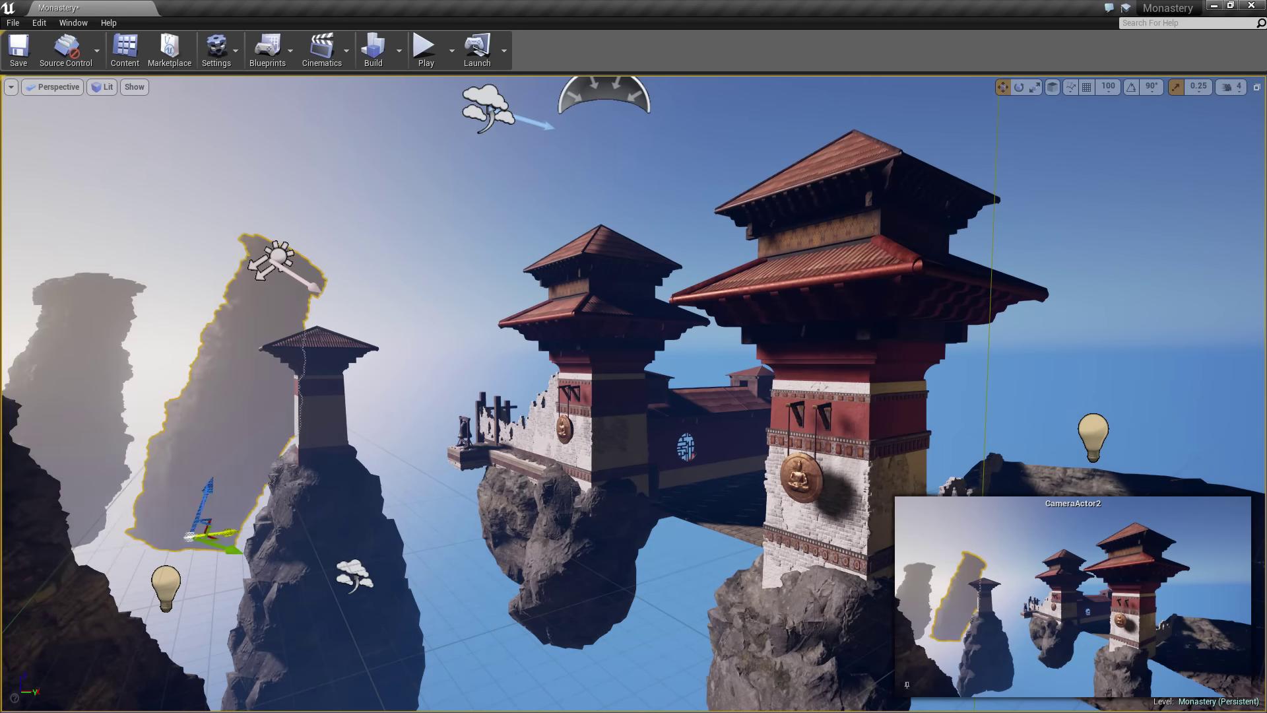
pyautogui.moveTo(211, 486); pyautogui.dragTo(283, 320)
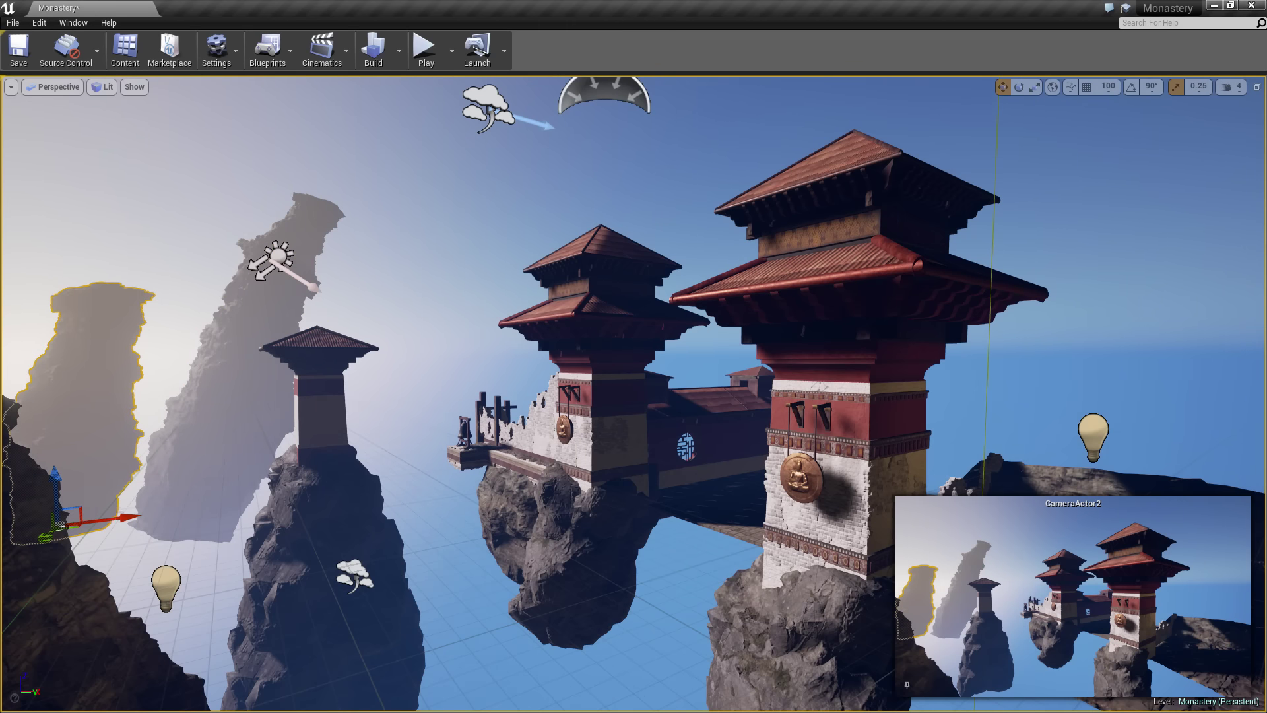
pyautogui.moveTo(54, 483); pyautogui.dragTo(39, 686)
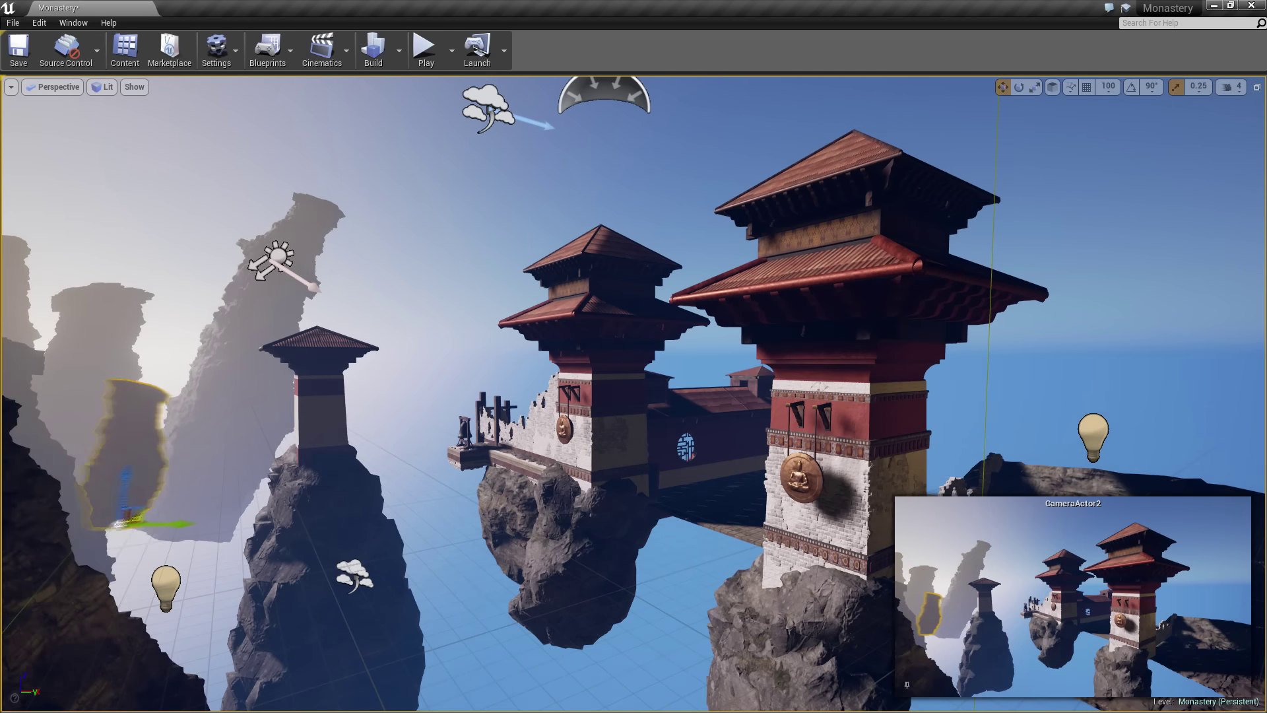
# - Frame the fog card, then select the tall tower block atop the spire for resizing
pyautogui.press('f')
pyautogui.press('e')
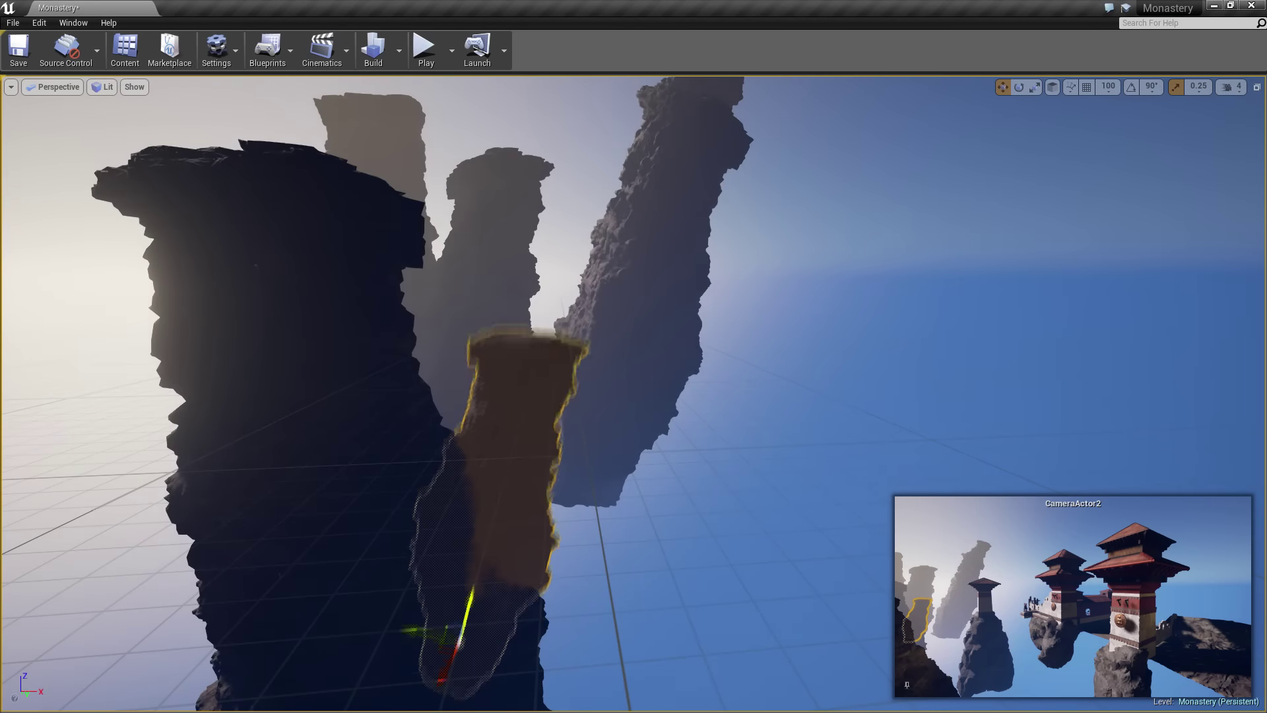
pyautogui.press('w')
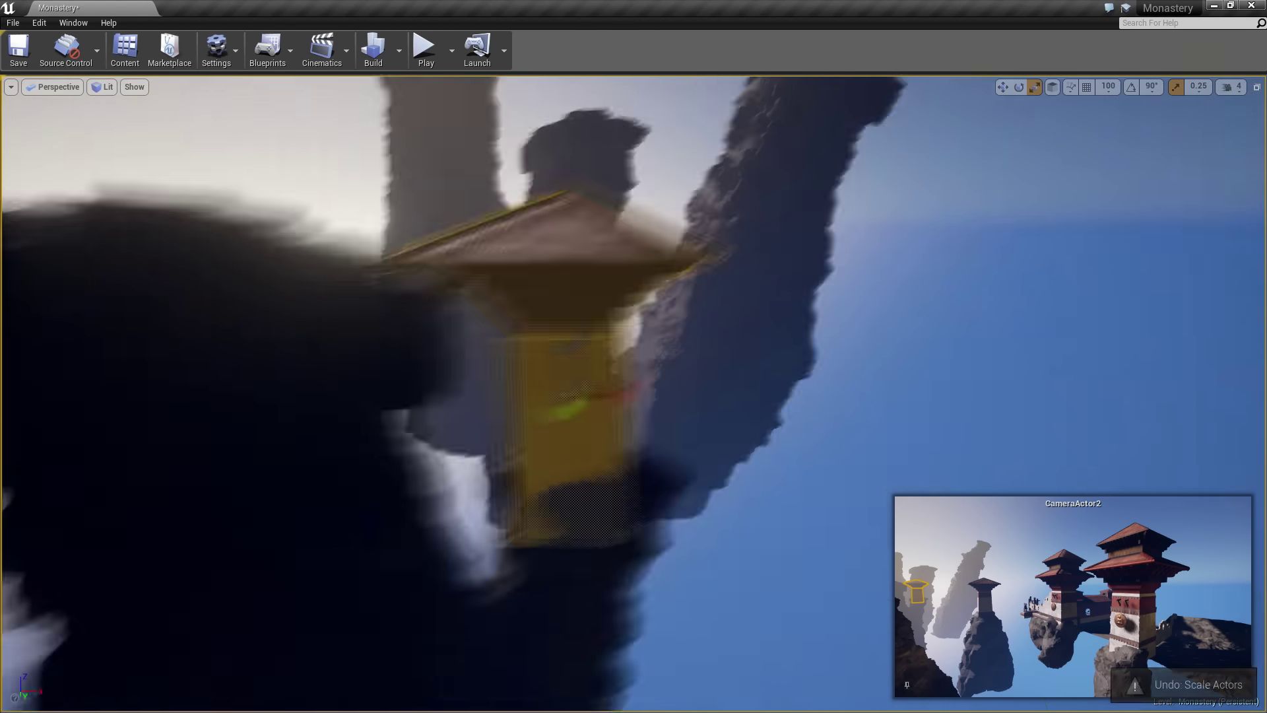
pyautogui.press('r')
pyautogui.hotkey('ctrl', 'z')
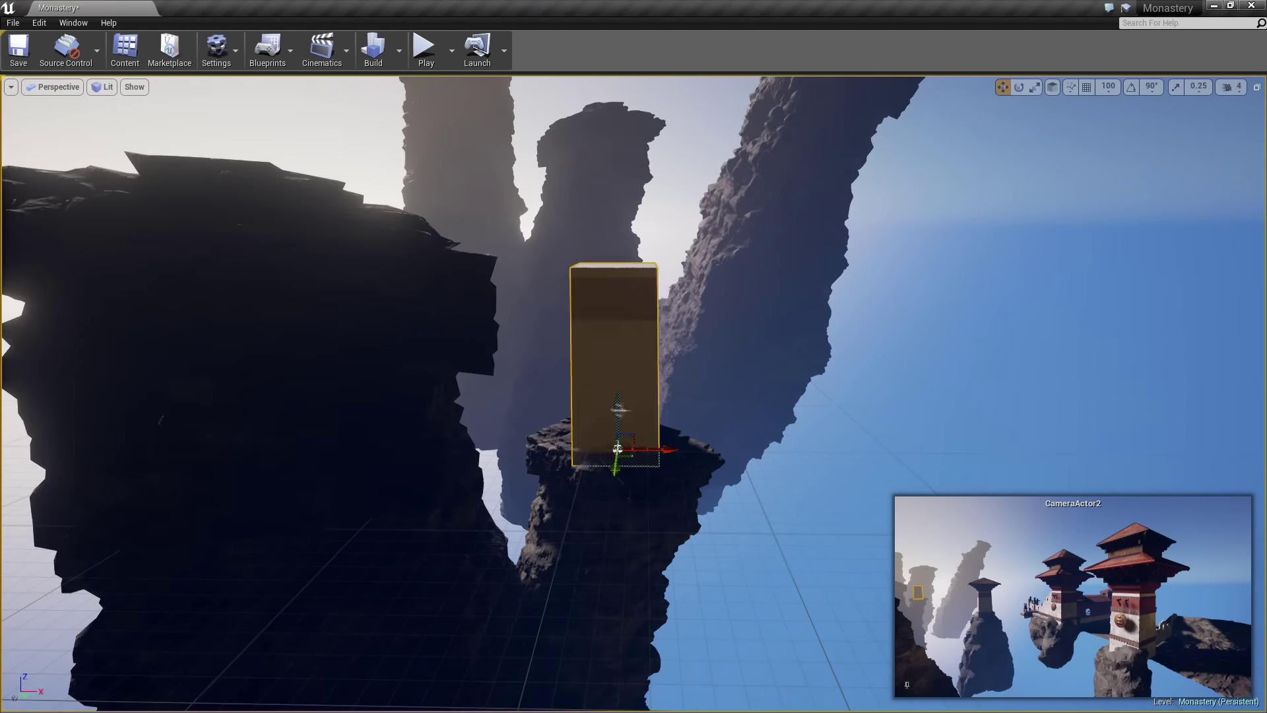
# - Resize the small tower box on the left spire, top it with the pagoda roof, and frame it
pyautogui.press('f')
pyautogui.press('r')
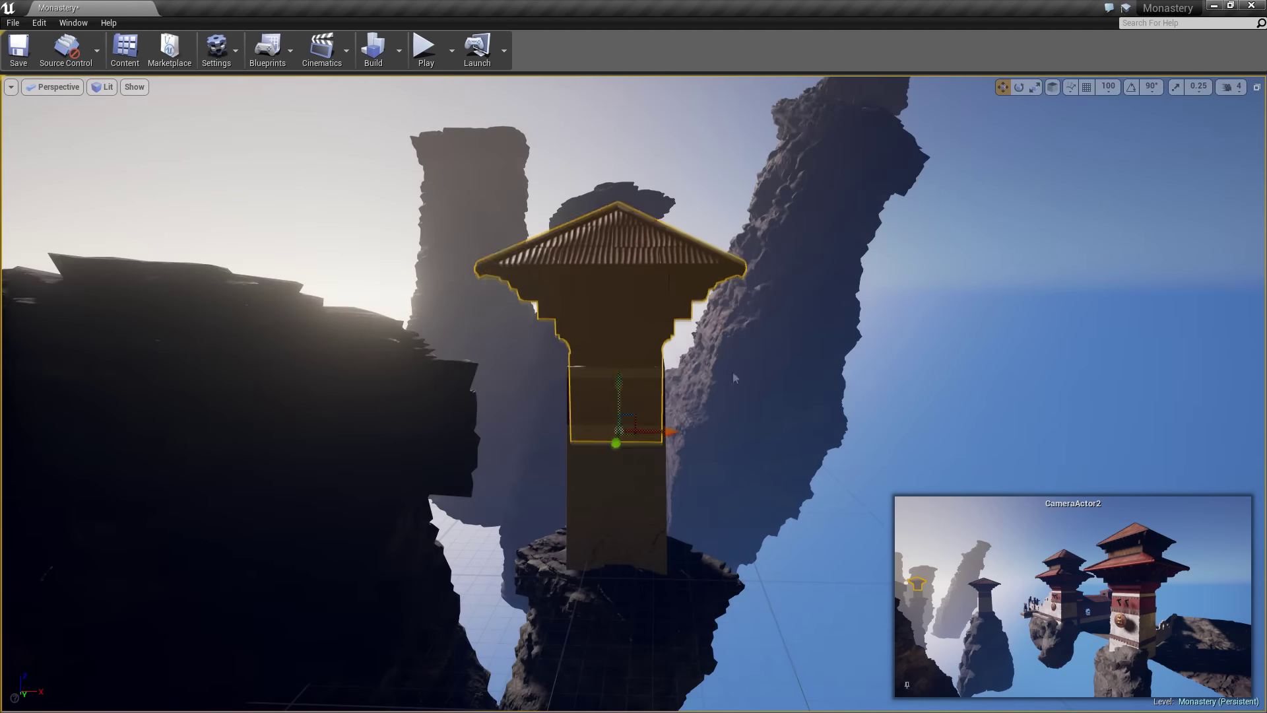
pyautogui.press('w')
pyautogui.press('f')
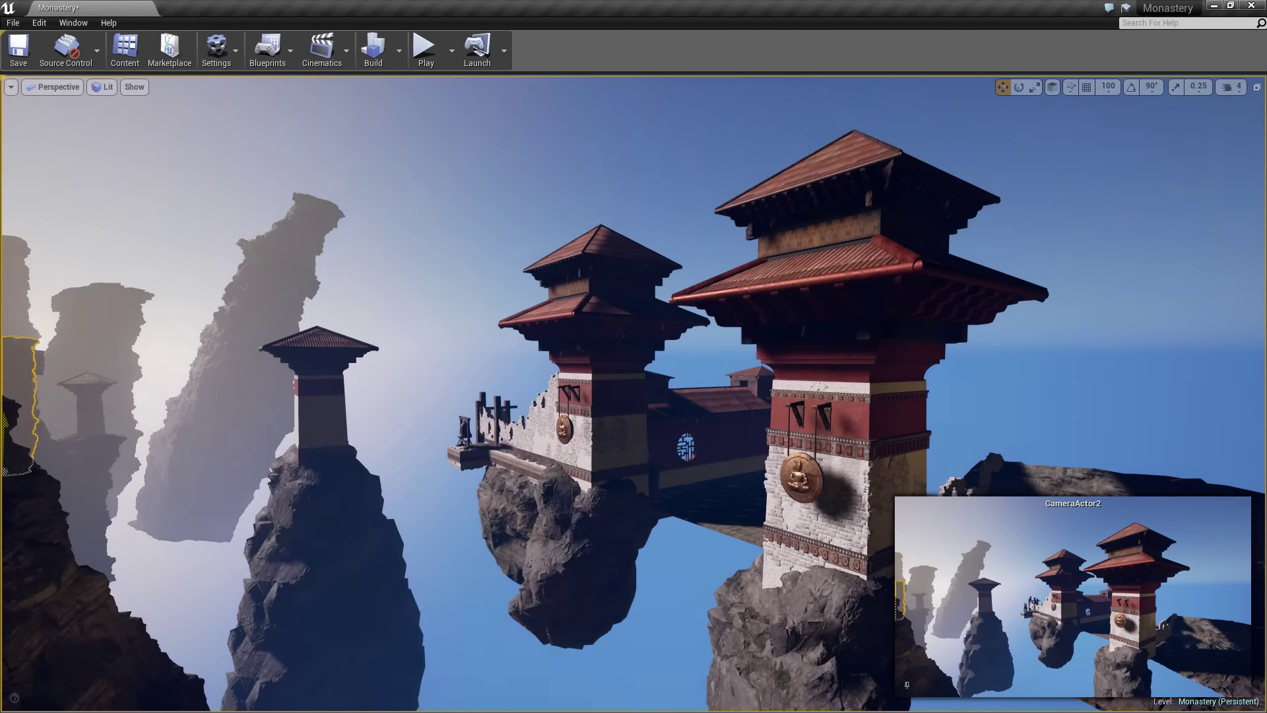
# - Move the tall middle rock spire behind the small left tower, between it and the monastery
pyautogui.press('w')
pyautogui.click(223, 286)
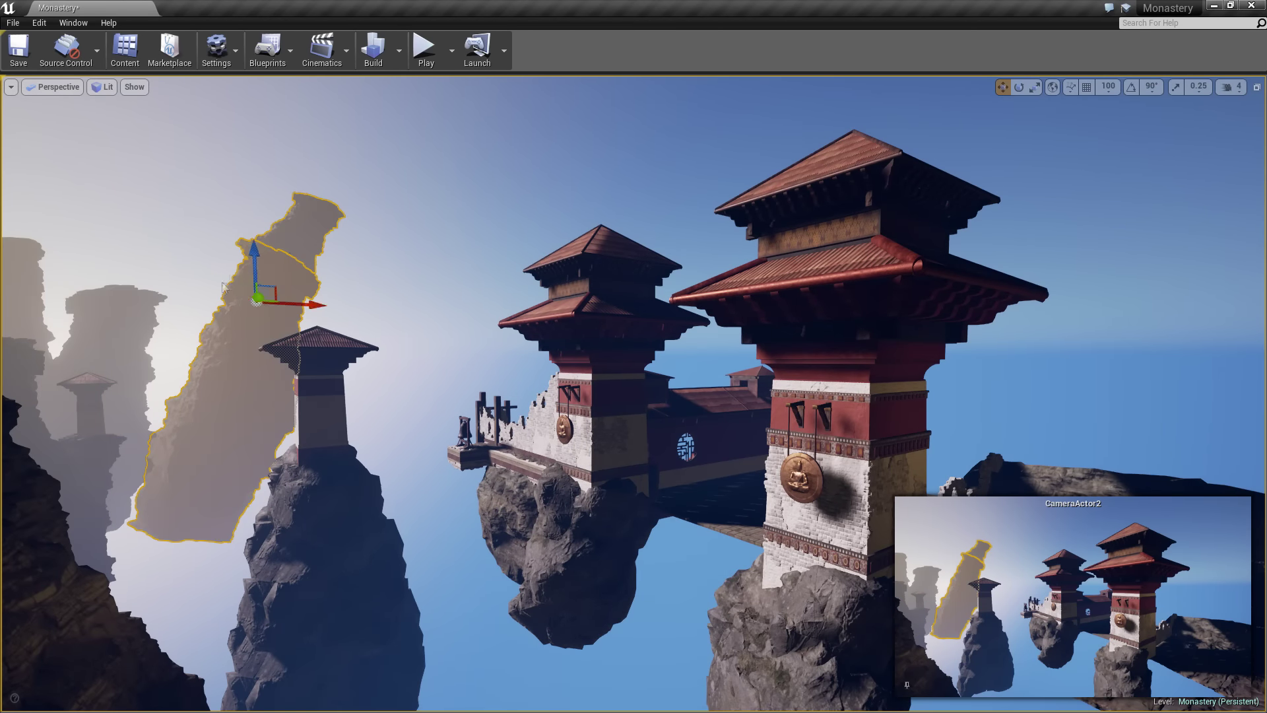
pyautogui.moveTo(324, 303)
pyautogui.mouseDown()
pyautogui.moveTo(299, 570)
pyautogui.moveTo(249, 406)
pyautogui.mouseUp()
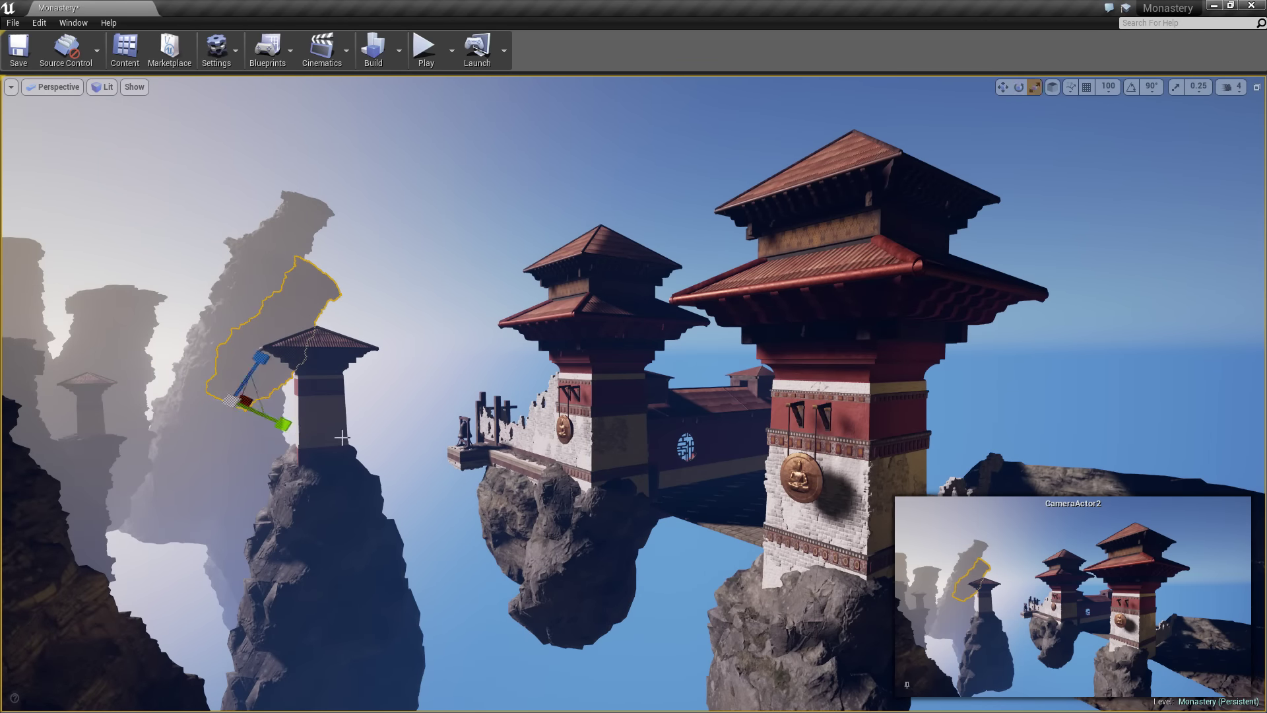
pyautogui.moveTo(328, 337)
pyautogui.keyDown('shift'); pyautogui.mouseDown()
pyautogui.moveTo(860, 597)
pyautogui.moveTo(493, 501)
pyautogui.mouseUp(); pyautogui.keyUp('shift')
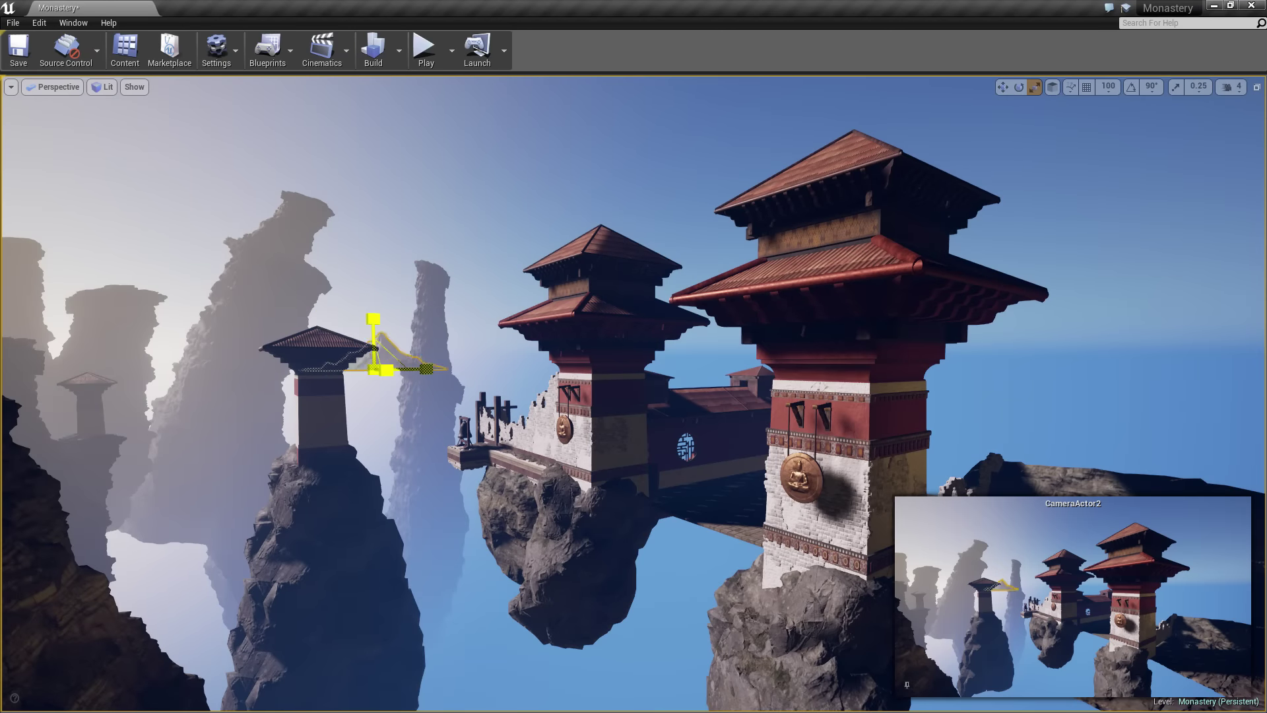
# - Reposition the snowy mountain mesh in the background and raise it higher
pyautogui.press('w')
pyautogui.moveTo(373, 368); pyautogui.dragTo(535, 394)
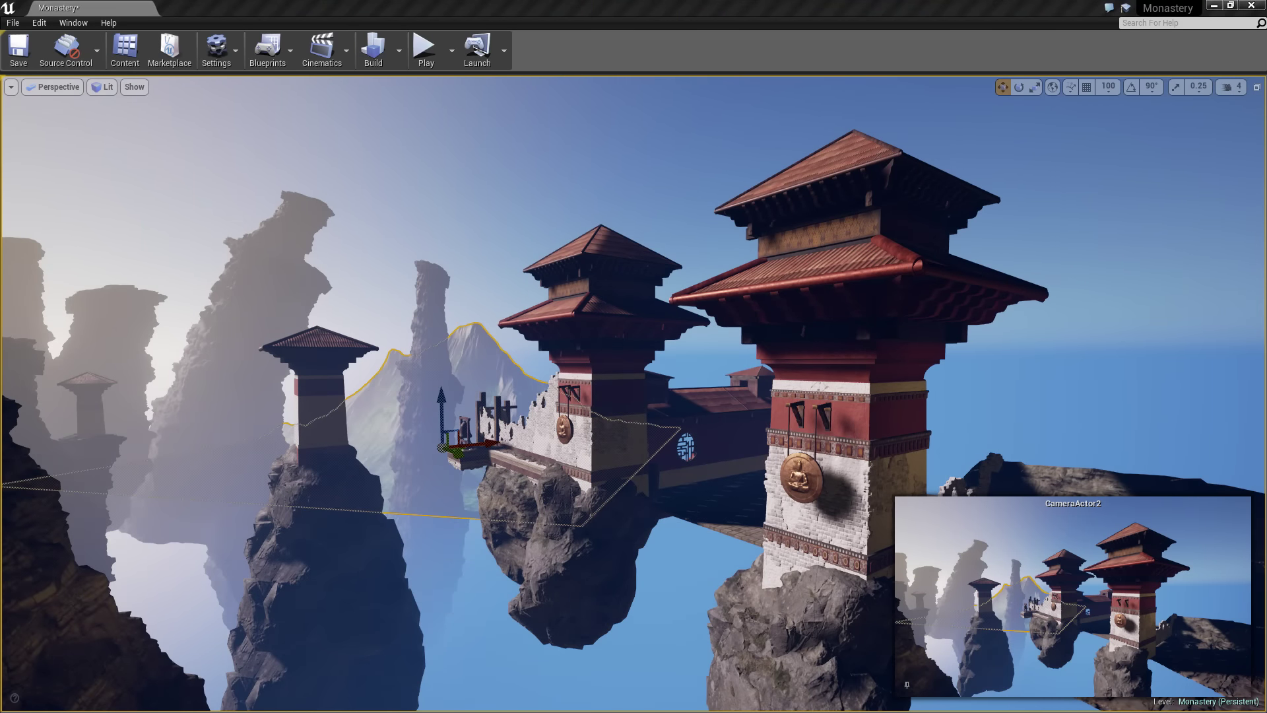
pyautogui.scroll(3, 634, 396)
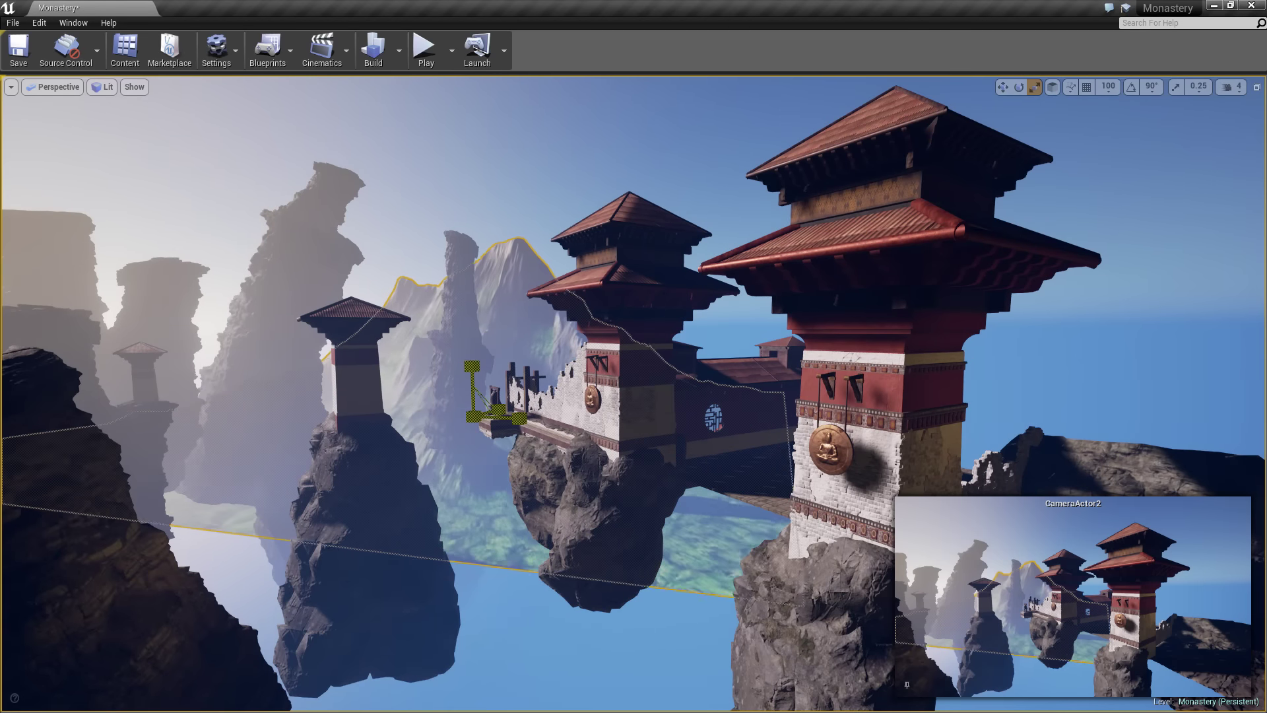
pyautogui.moveTo(571, 421); pyautogui.dragTo(460, 462)
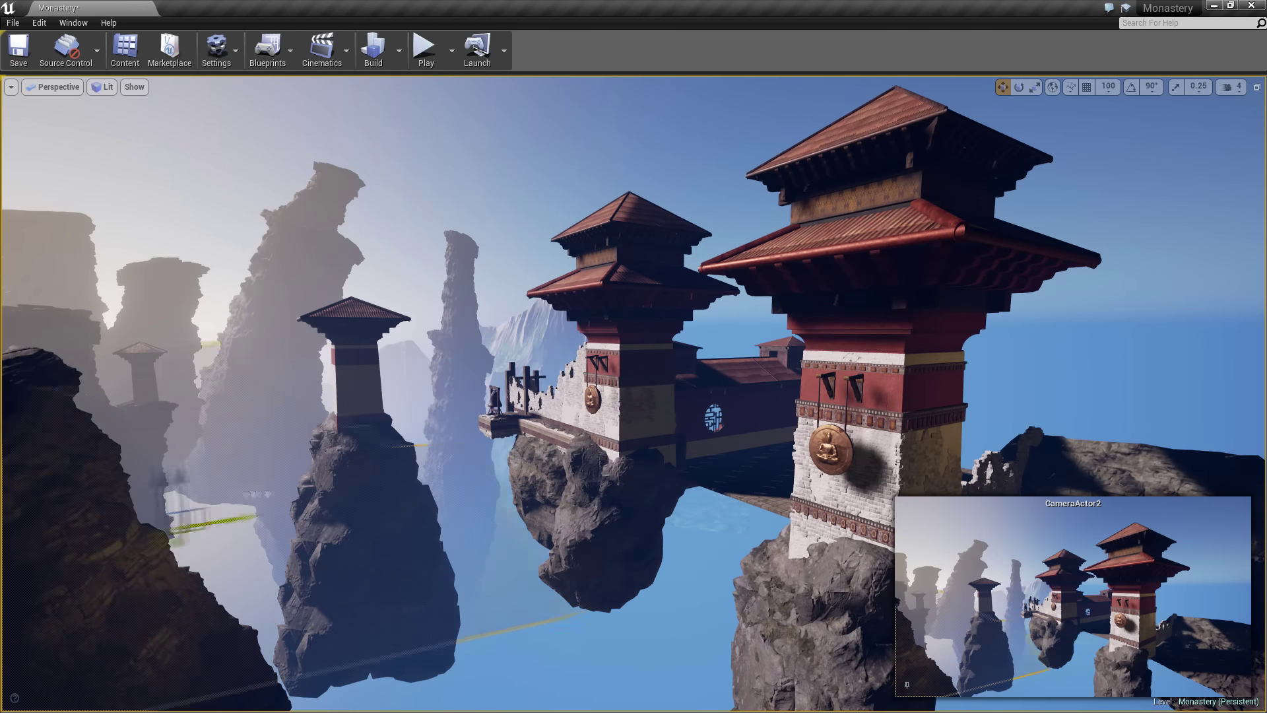
pyautogui.moveTo(211, 518); pyautogui.dragTo(208, 455)
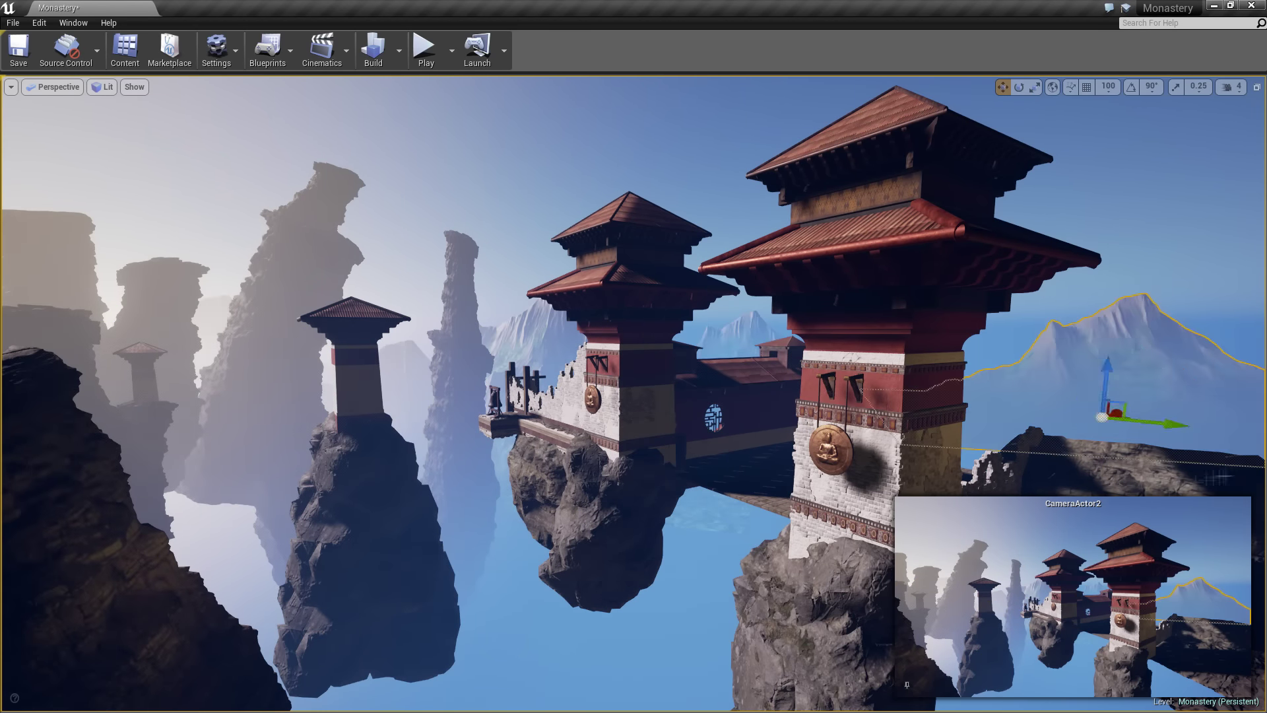
# - Place a new rock in the foreground as a base for the Buddha statue
pyautogui.hotkey('ctrl', 'z')
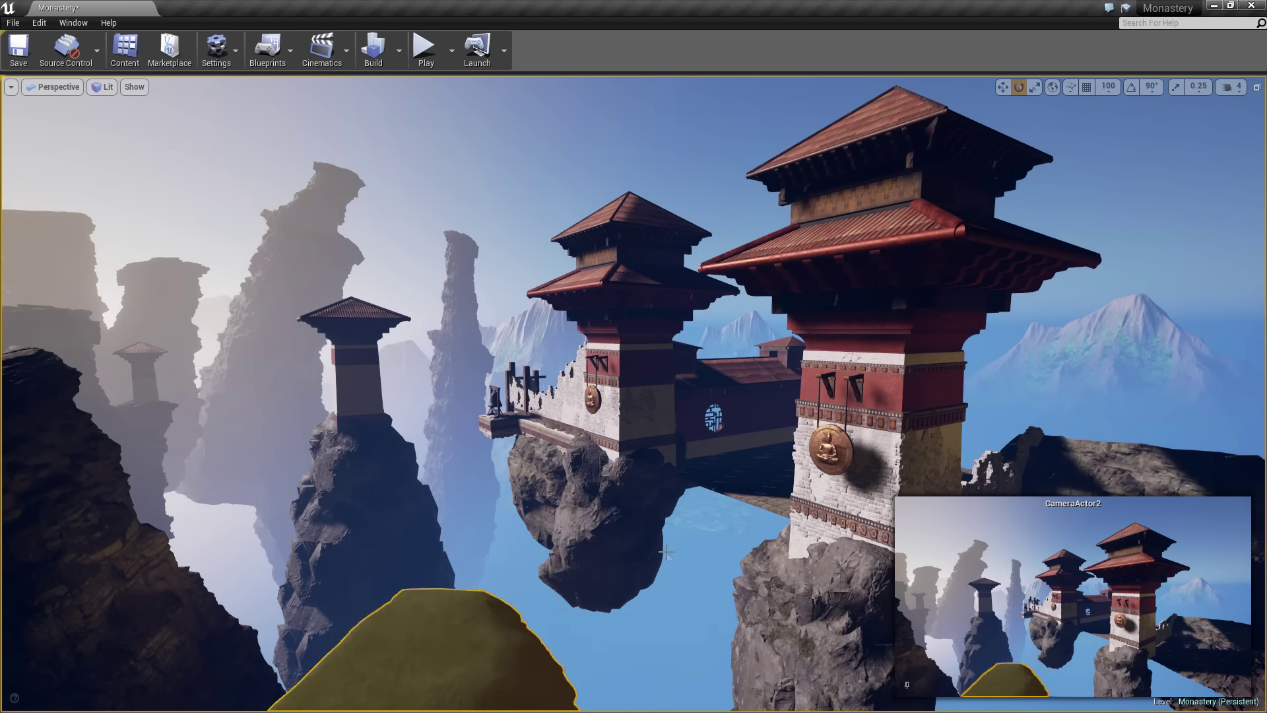
pyautogui.moveTo(633, 396); pyautogui.dragTo(633, 396, button='right')
pyautogui.press('e')
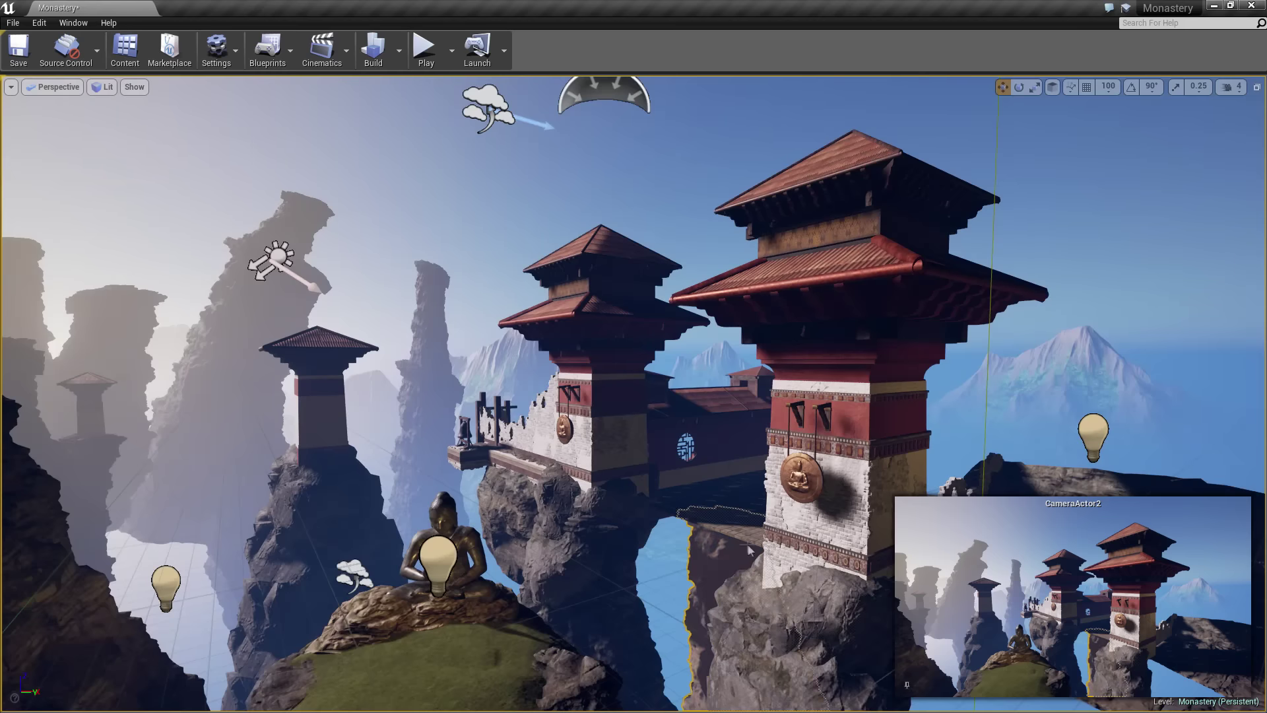
# - String a prayer-flag rope from the small left tower to the monastery, adjusting its size and rotation
pyautogui.press('r')
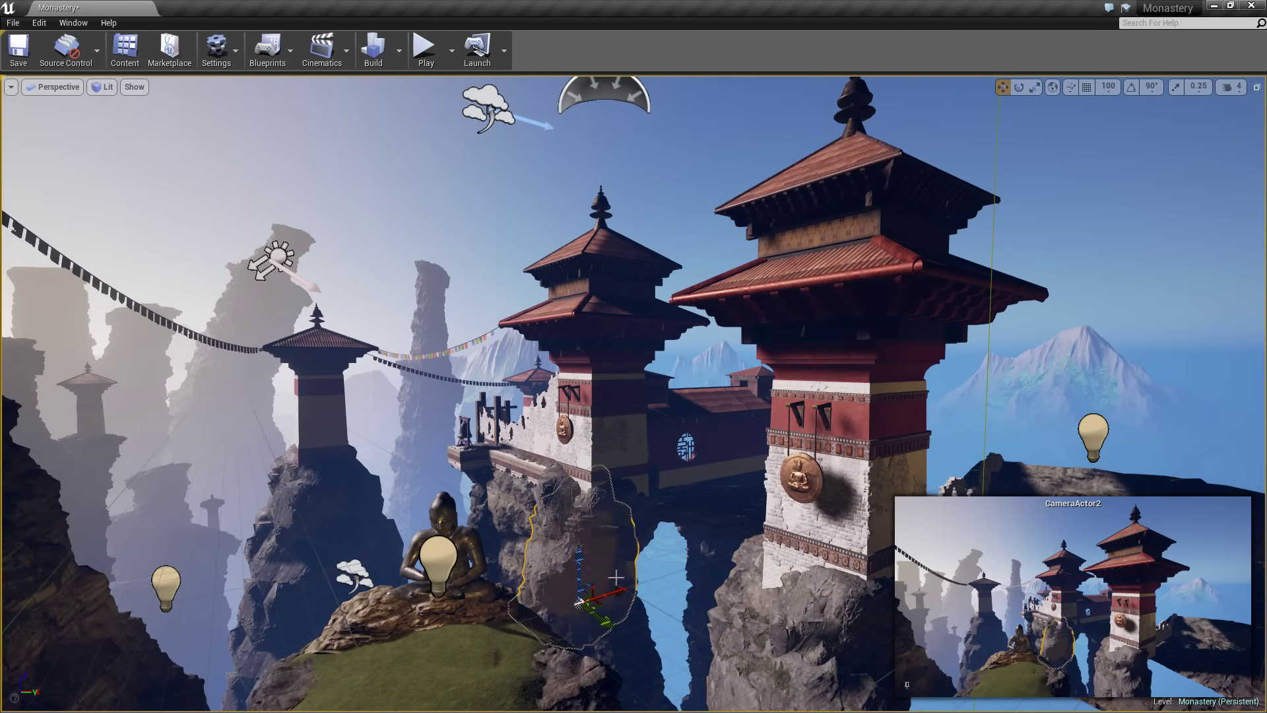
pyautogui.press('e')
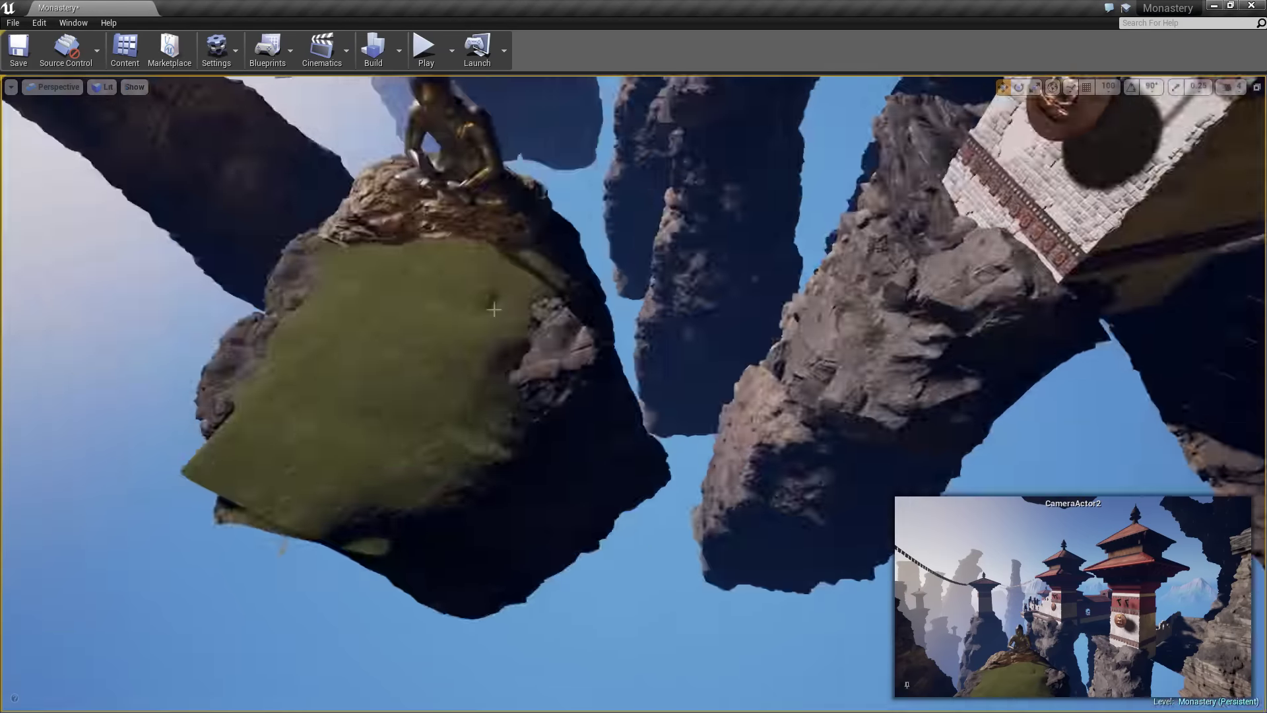
# - Make the selected volume taller and move the right-hand cliff rock into place
pyautogui.hotkey('ctrl', 'z')
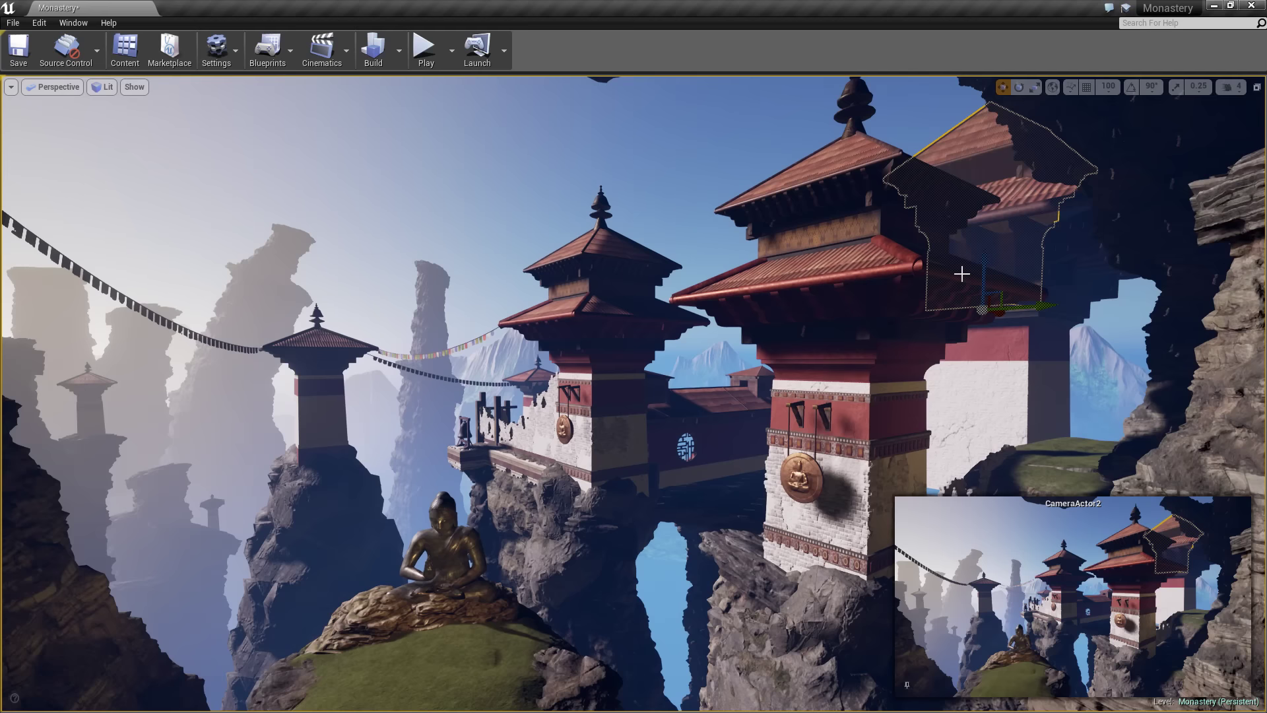
pyautogui.click(1241, 396)
pyautogui.press('w')
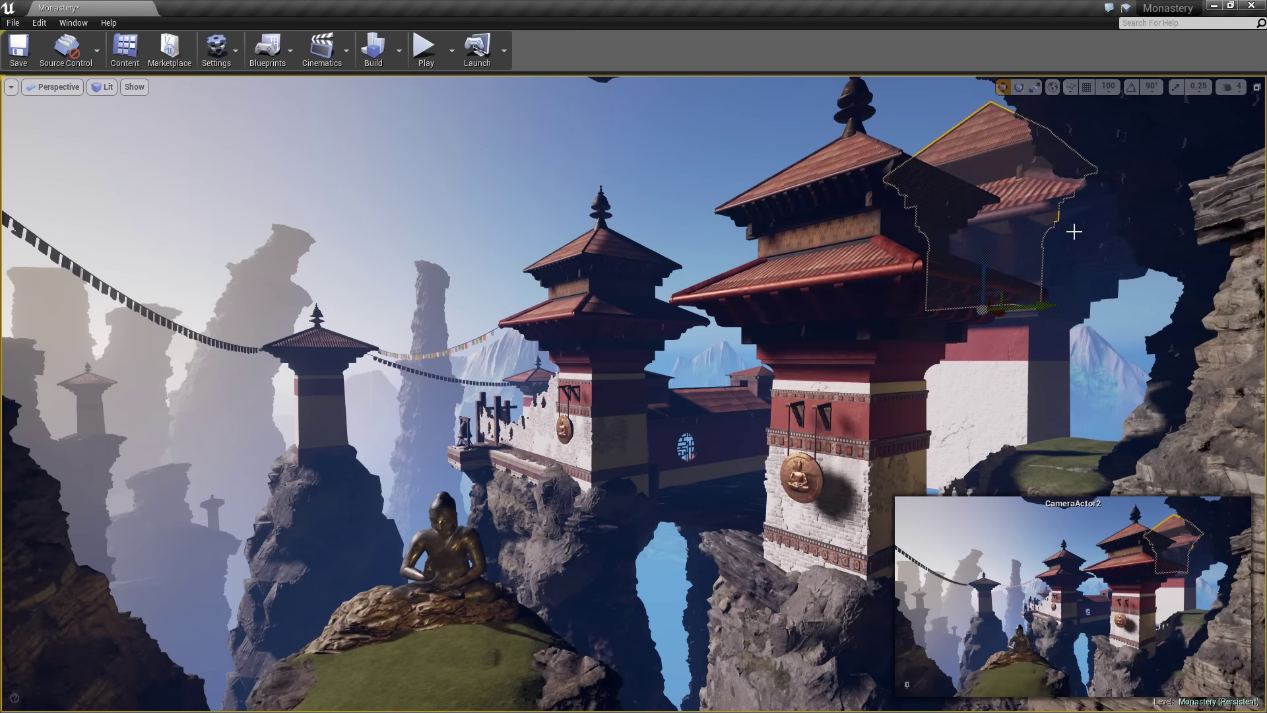
pyautogui.moveTo(938, 390); pyautogui.dragTo(950, 382)
pyautogui.press('w')
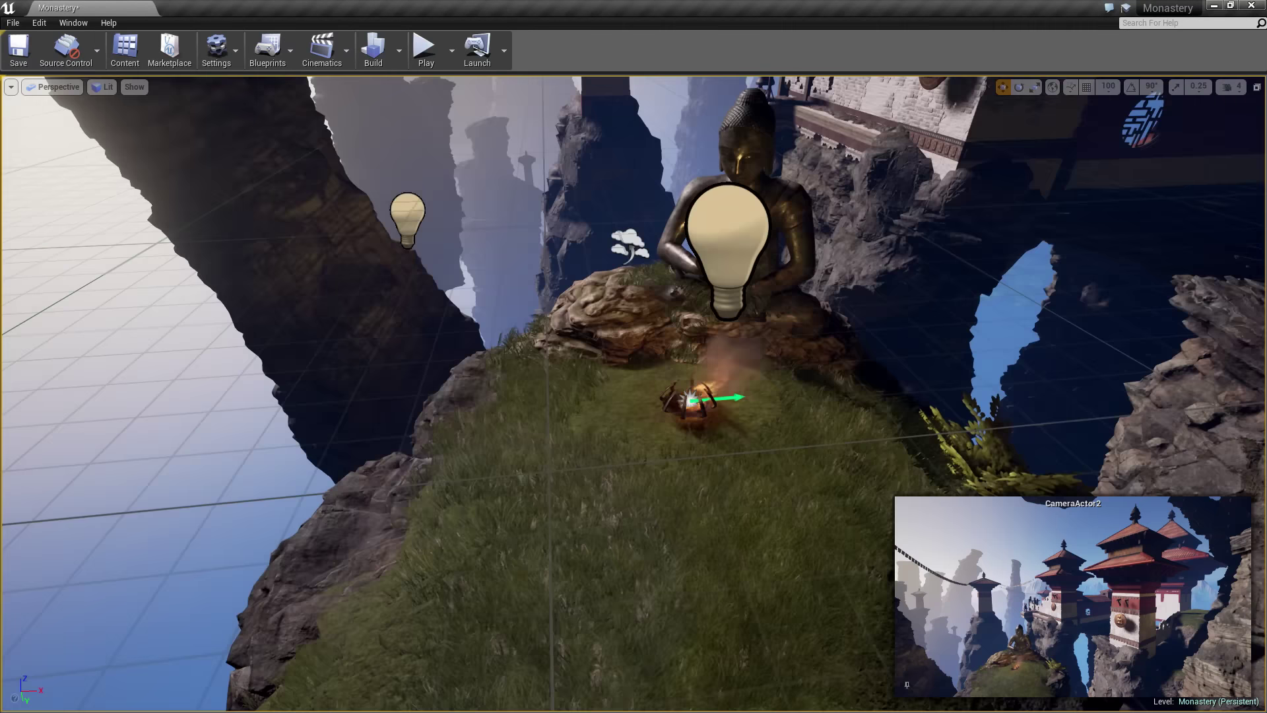
# - Rotate the campfire before the Buddha and raise the cloud layer above the towers
pyautogui.press('f')
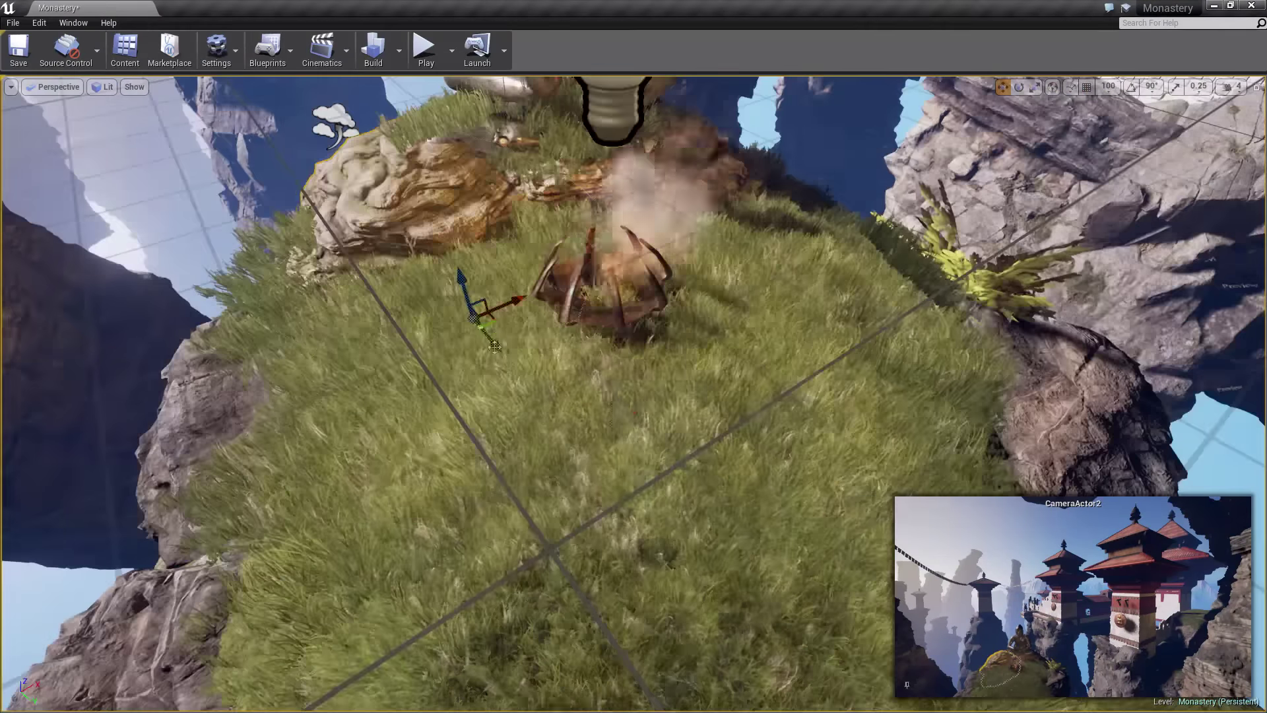
pyautogui.press('e')
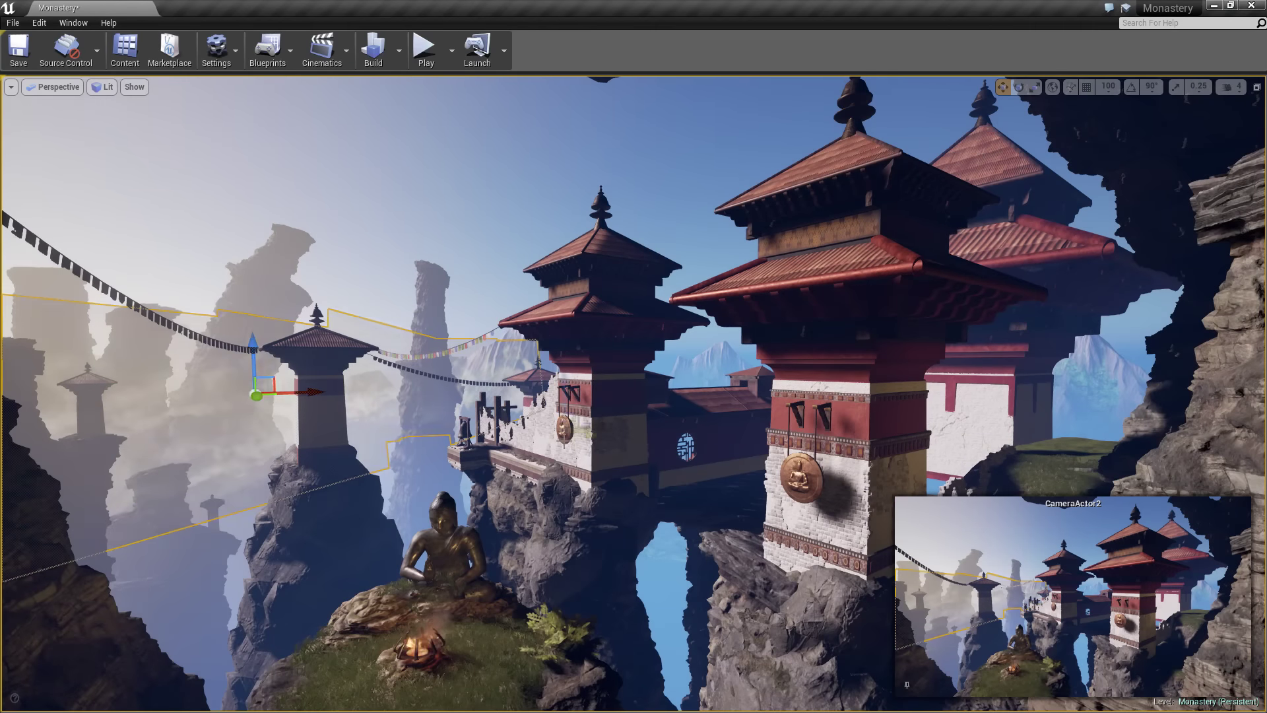
pyautogui.moveTo(253, 350); pyautogui.dragTo(225, 82)
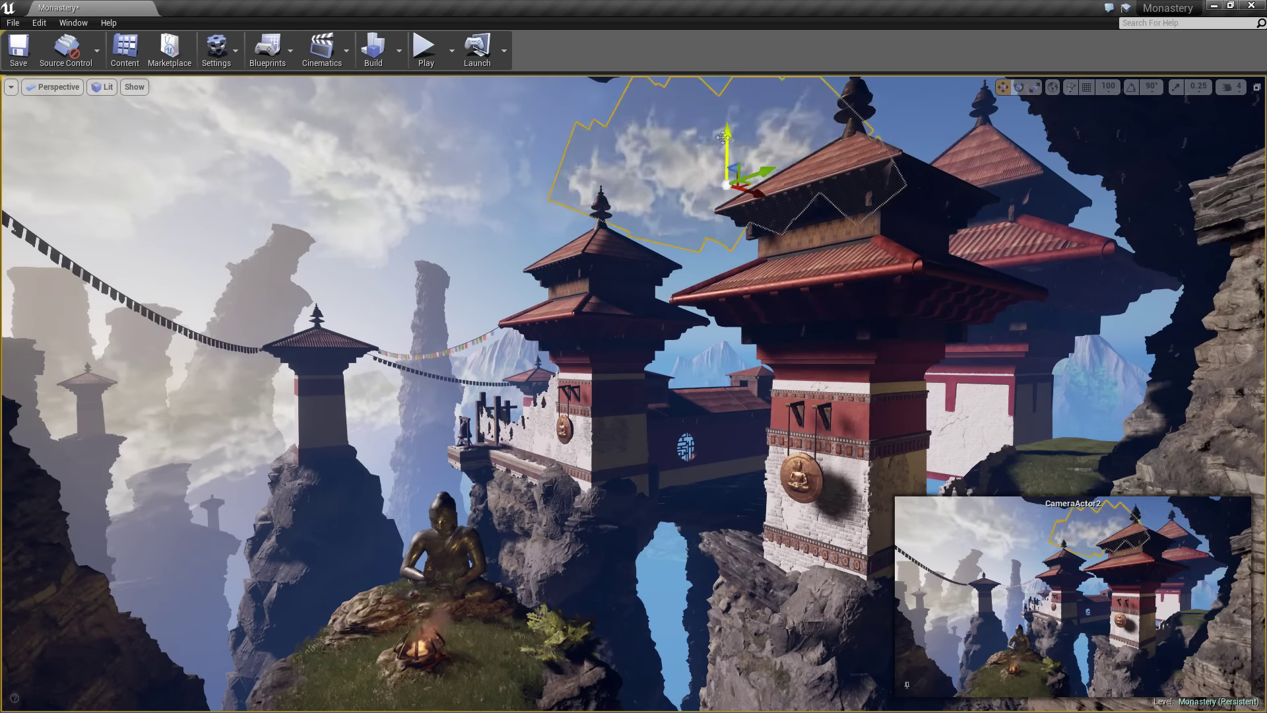
# - Lower the cloud layer so it sits among the rock spires
pyautogui.keyDown('shift'); pyautogui.moveTo(724, 137); pyautogui.dragTo(753, 148); pyautogui.keyUp('shift')
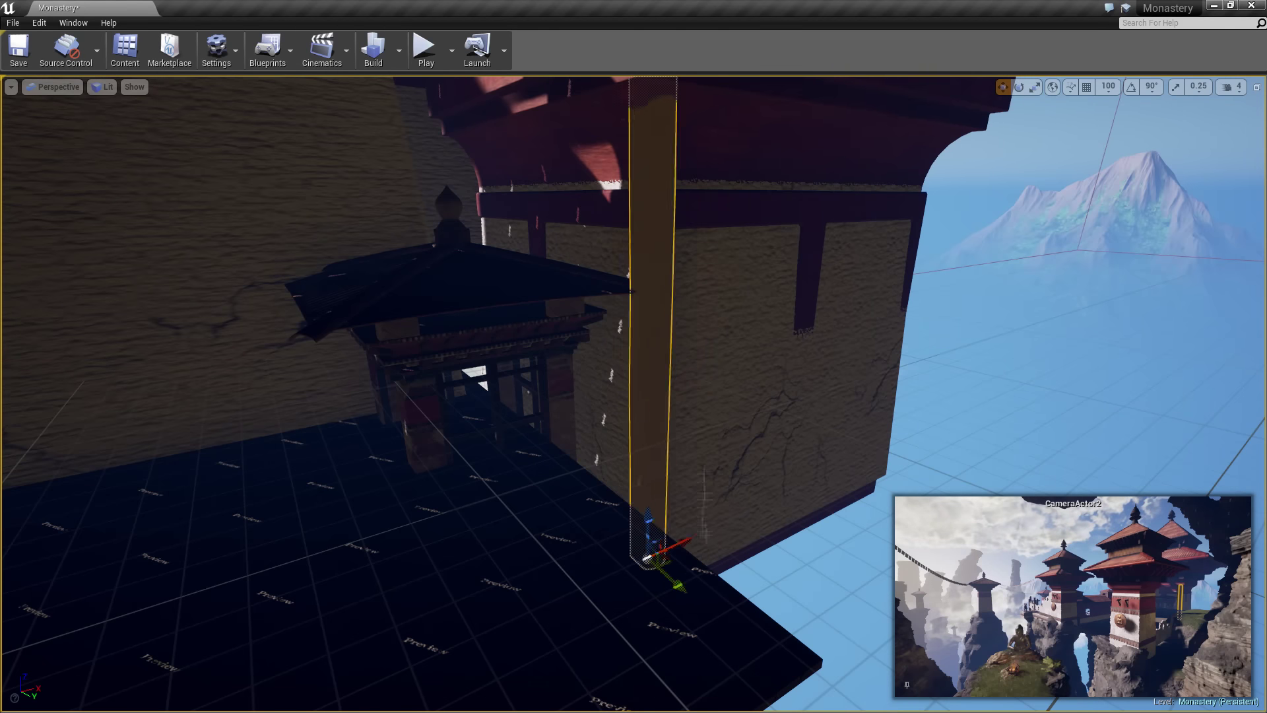
# - Switch to Translate and search the content for 'scar' assets for the right ledge
pyautogui.press('w')
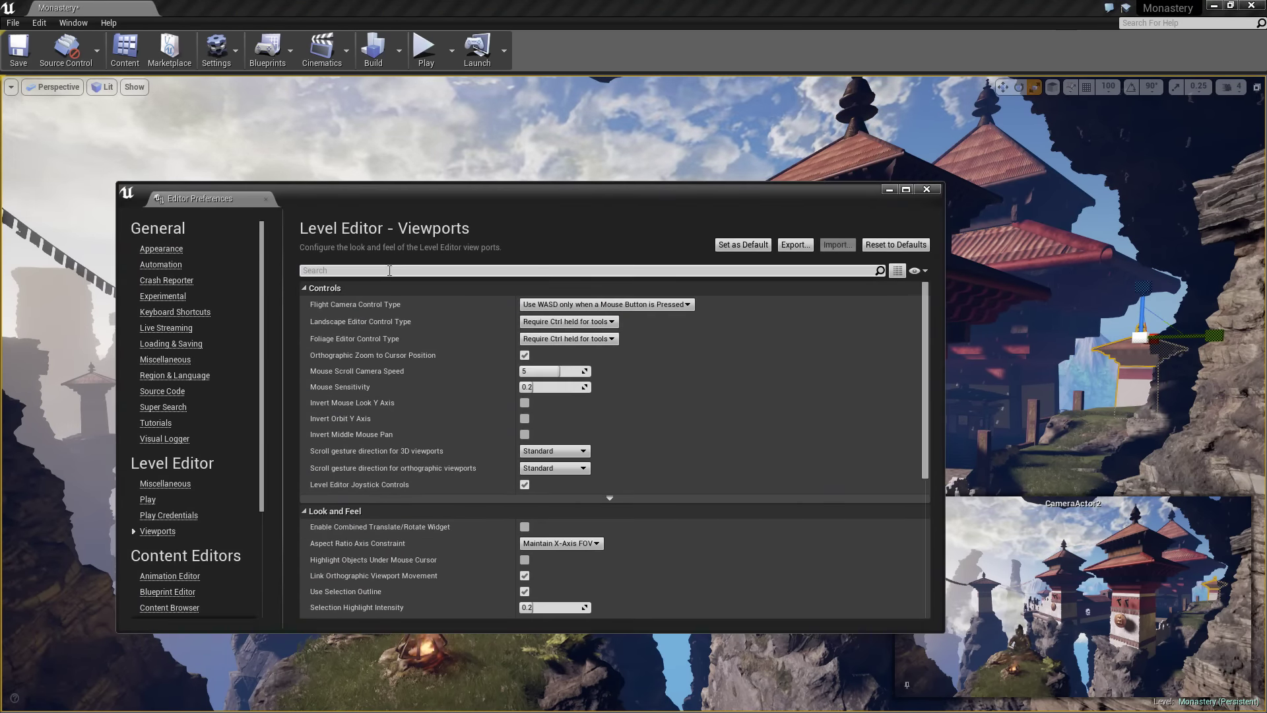
pyautogui.write('sca')
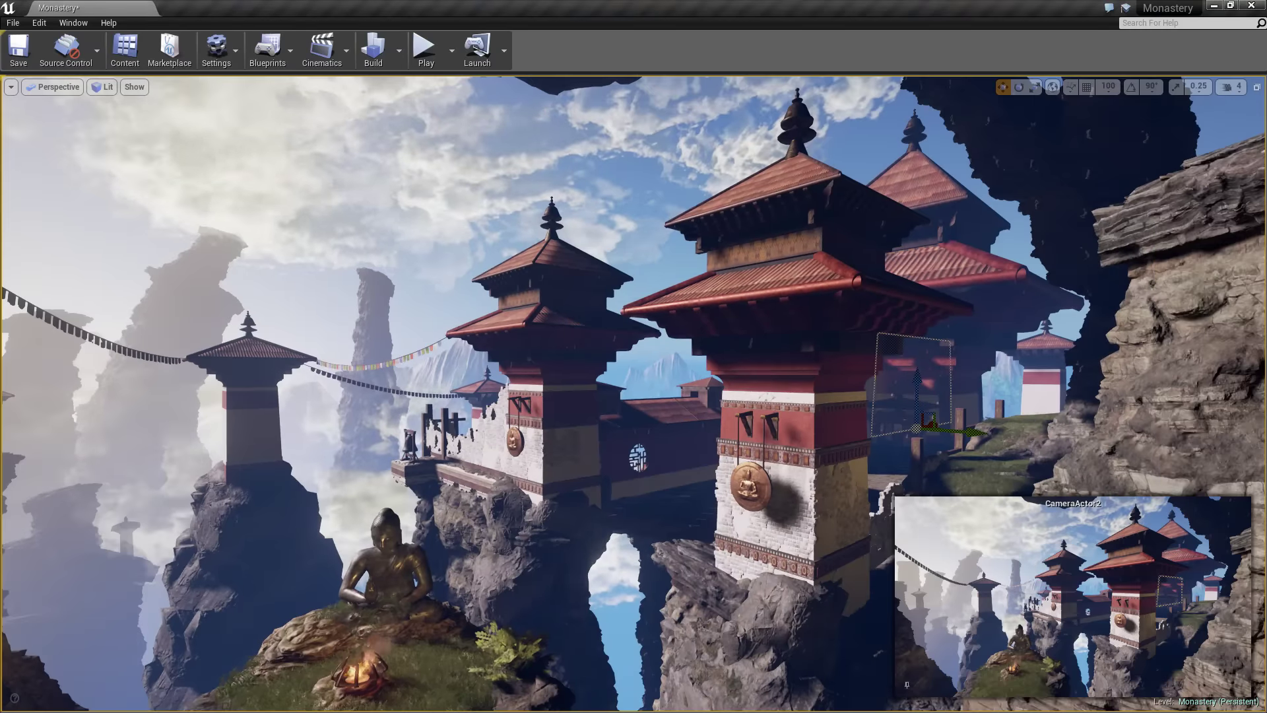
pyautogui.write('r')
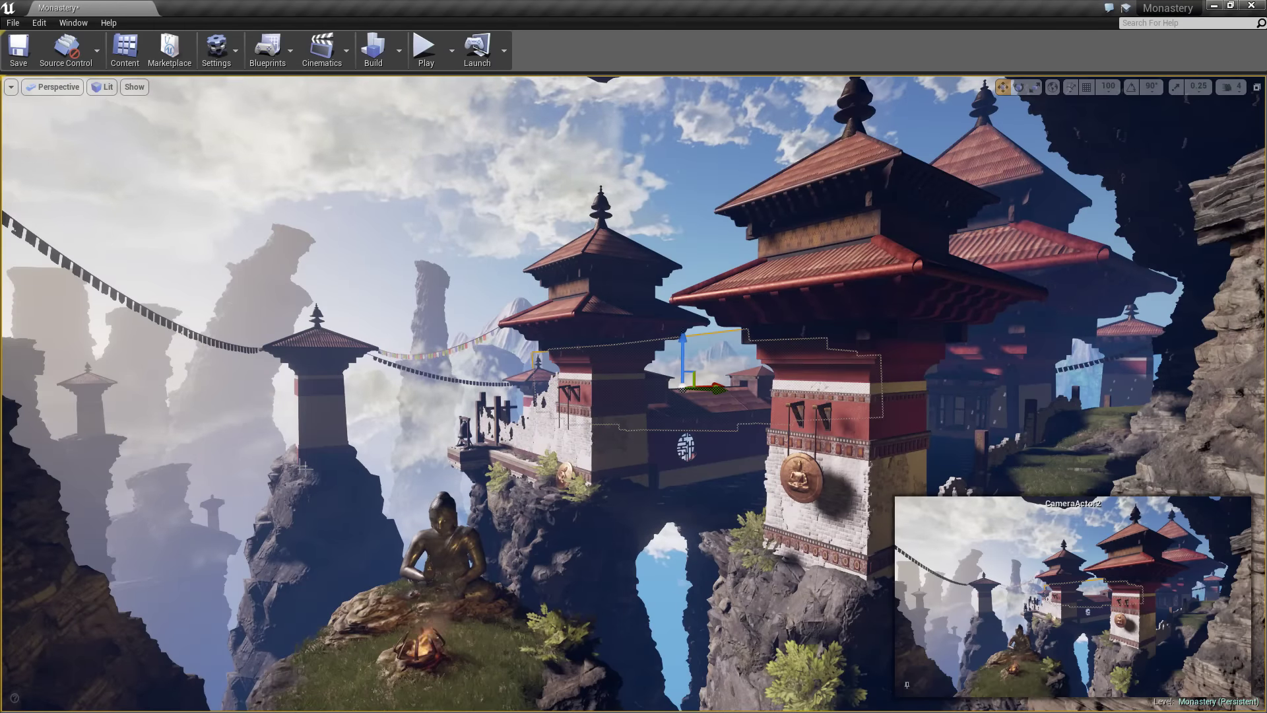
# - Select the small distant tower, then frame the cloud card behind the right pagoda
pyautogui.click(89, 372)
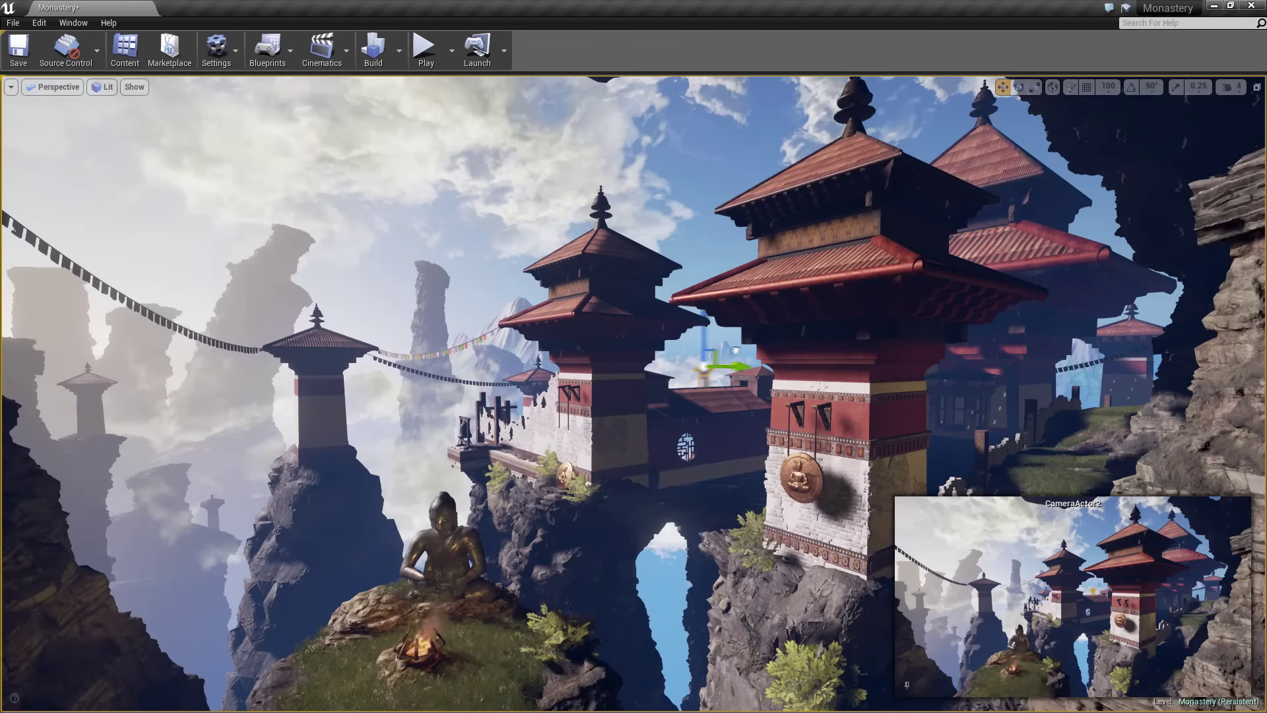
pyautogui.click(792, 334)
pyautogui.press('f')
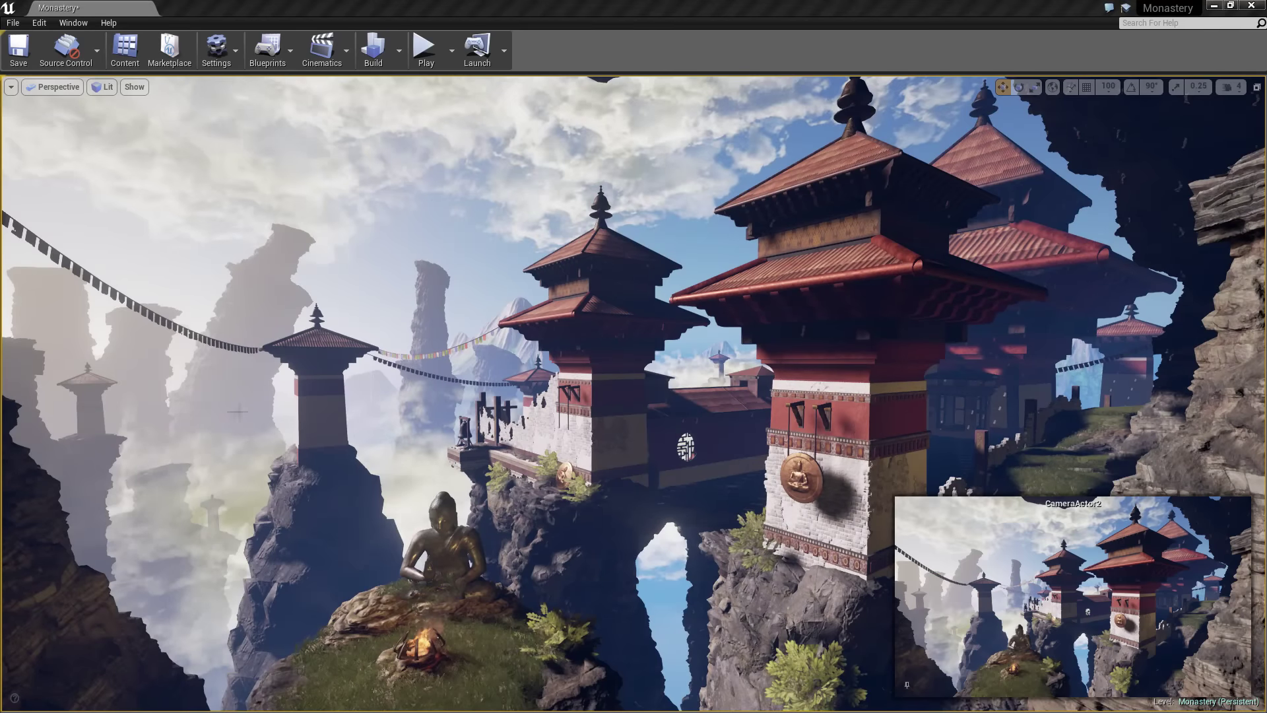
# - Move the left rock spire to the far left, behind the prayer-flag rope near the small pagoda
pyautogui.click(168, 449)
pyautogui.moveTo(53, 436); pyautogui.dragTo(169, 421)
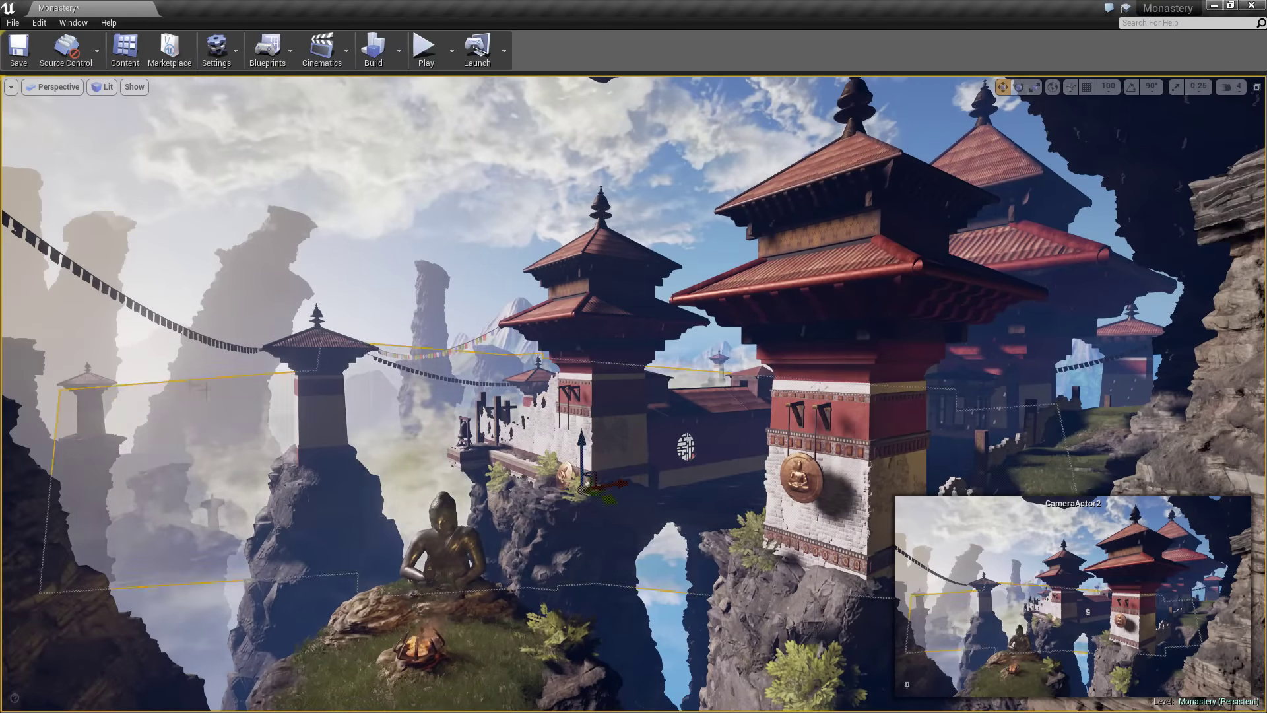
pyautogui.moveTo(222, 399); pyautogui.dragTo(75, 455)
pyautogui.press('e')
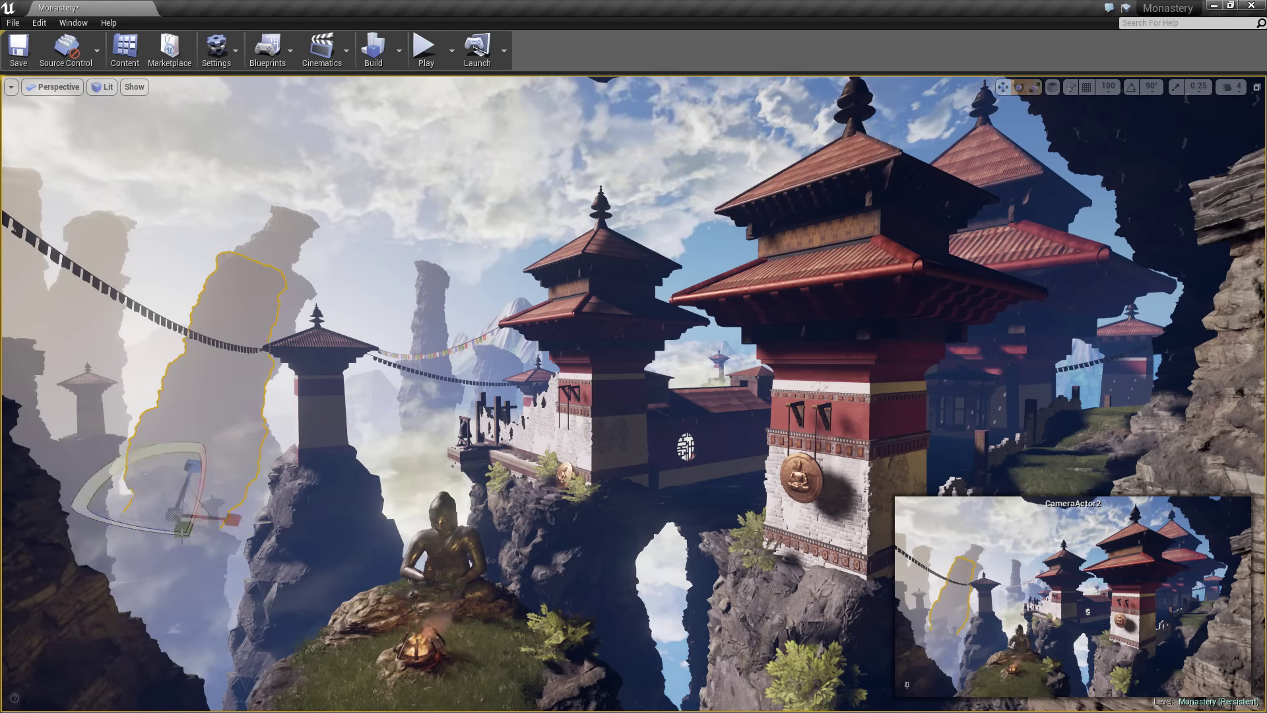
pyautogui.press('w')
pyautogui.moveTo(264, 488); pyautogui.dragTo(135, 486)
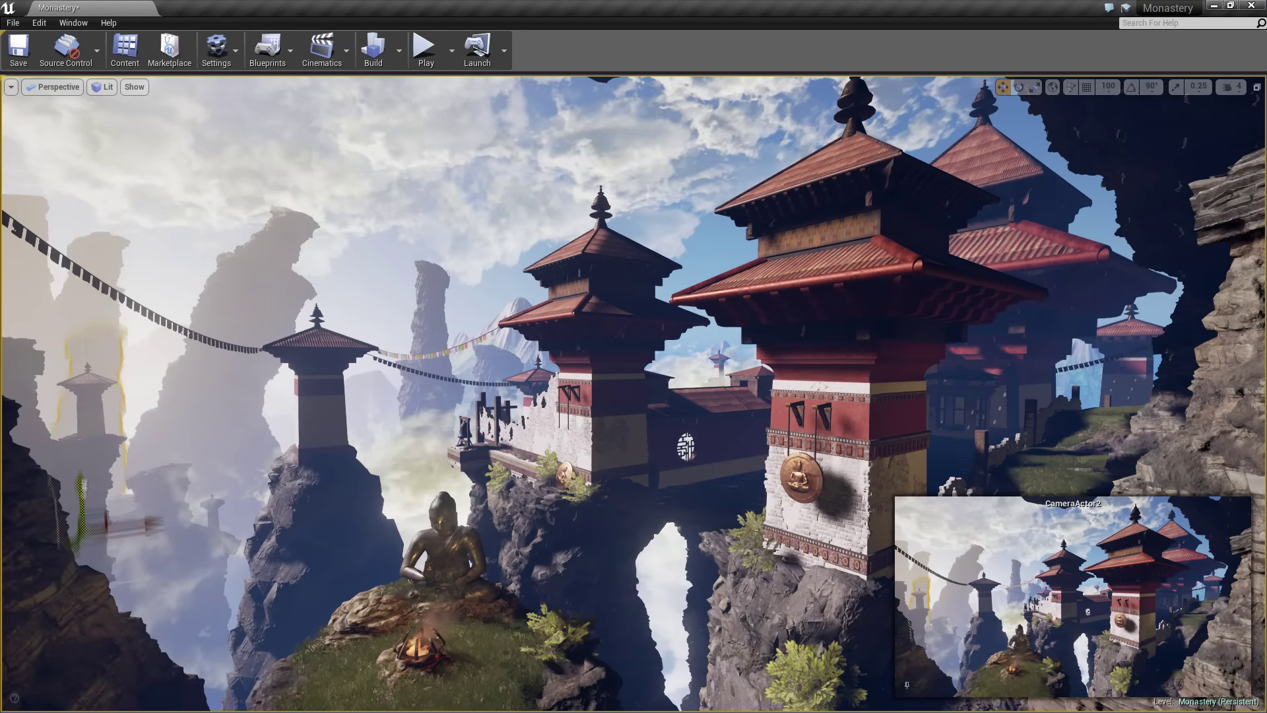
# - Adjust the rock spire, the smaller rock beside the tower, and the bell stand on the ledge
pyautogui.press('e')
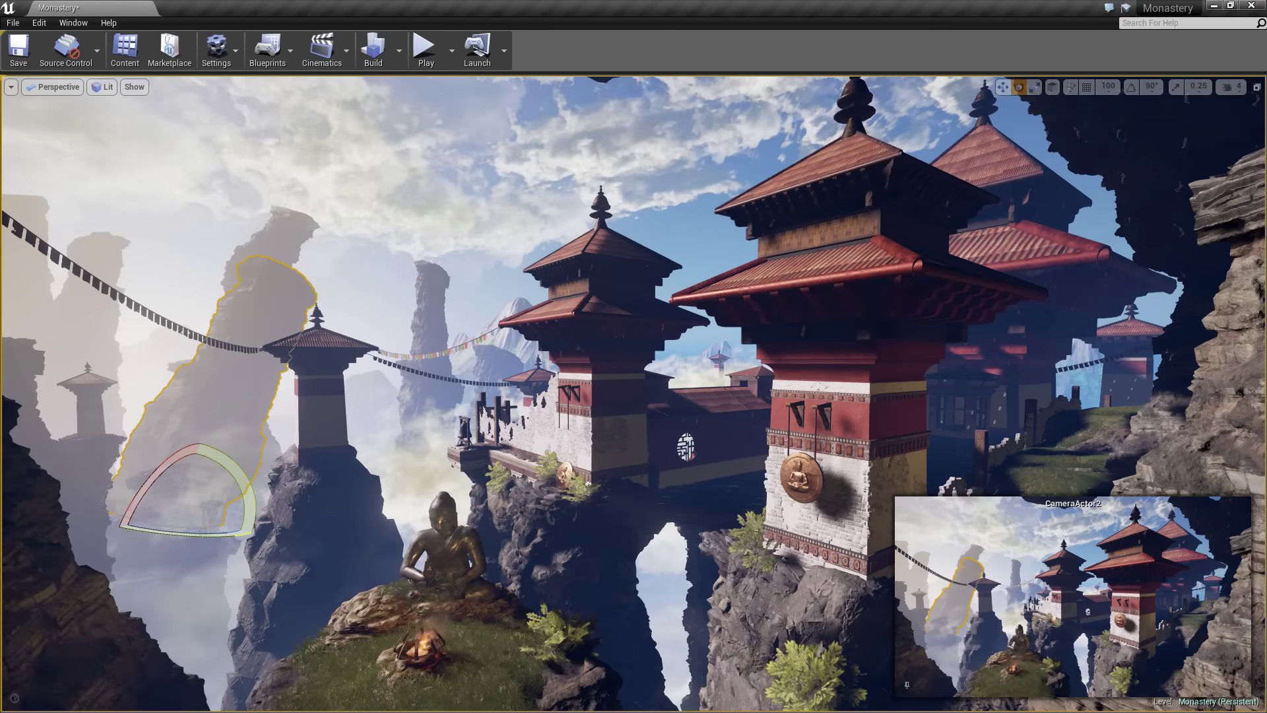
pyautogui.click(310, 502)
pyautogui.press('w')
pyautogui.press('r')
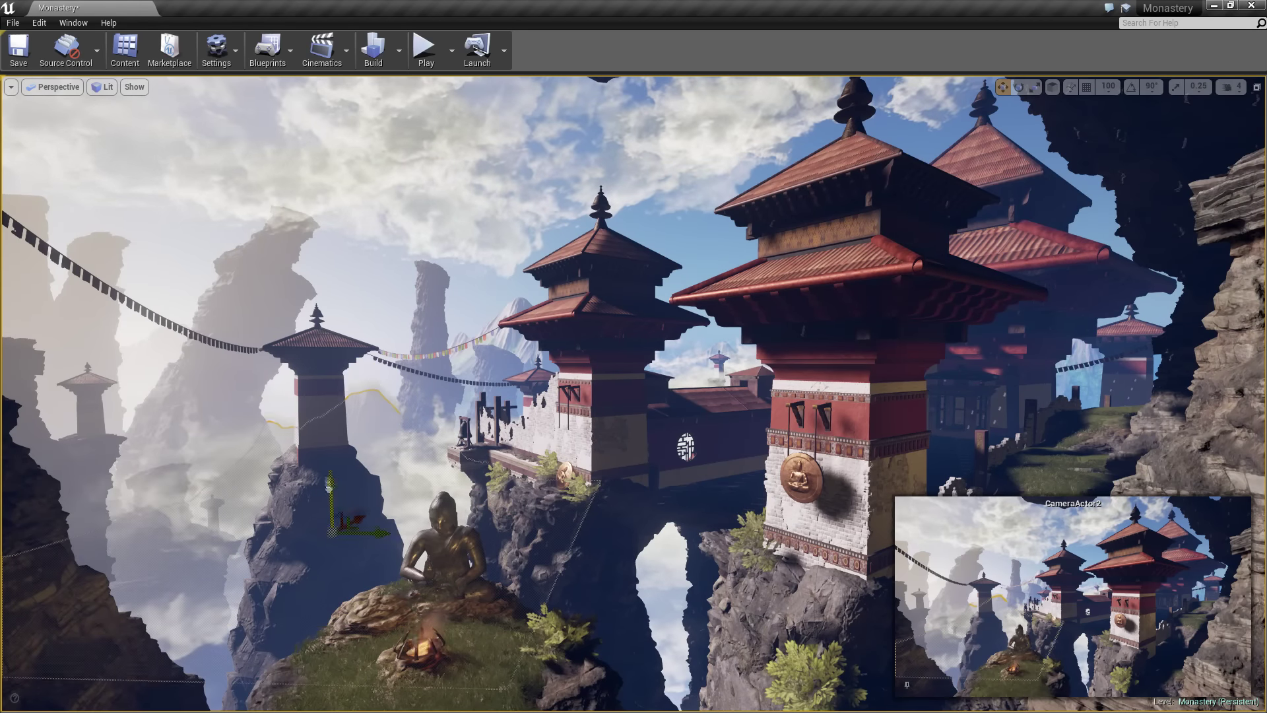
pyautogui.click(493, 426)
pyautogui.press('e')
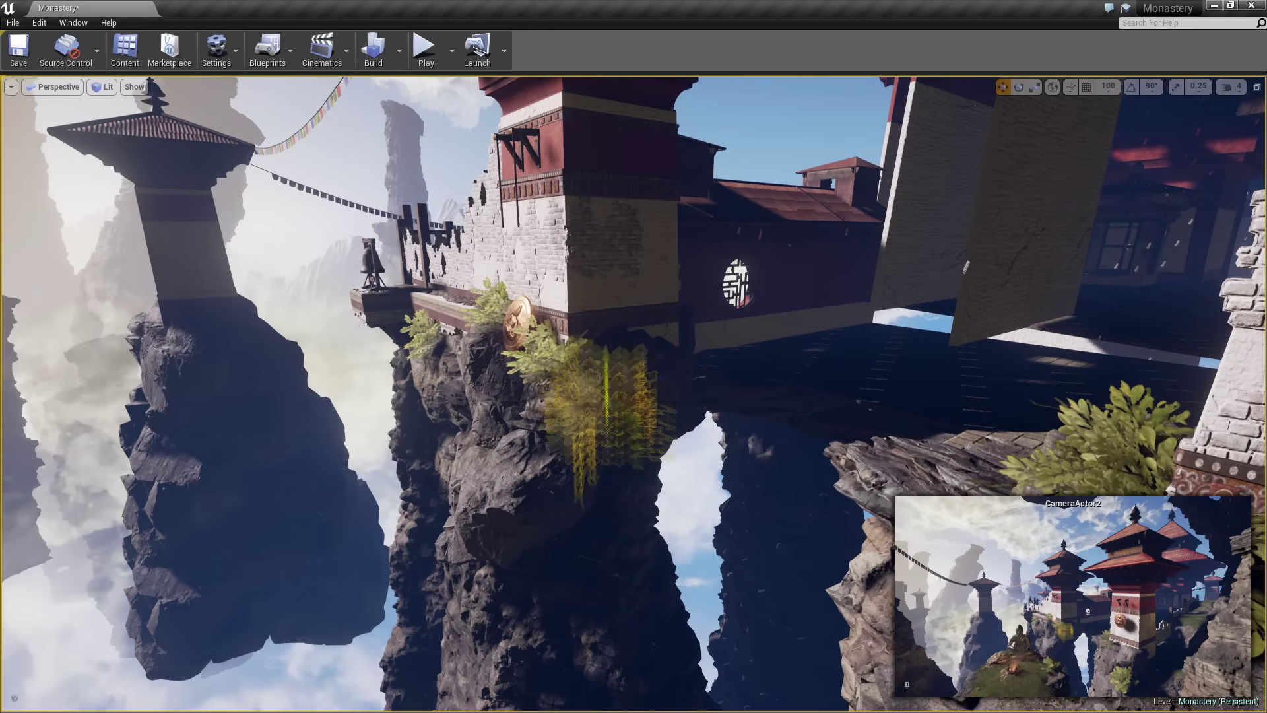
# - Position, rotate and scale the bushes on the right cliff and around the Buddha's knoll
pyautogui.press('w')
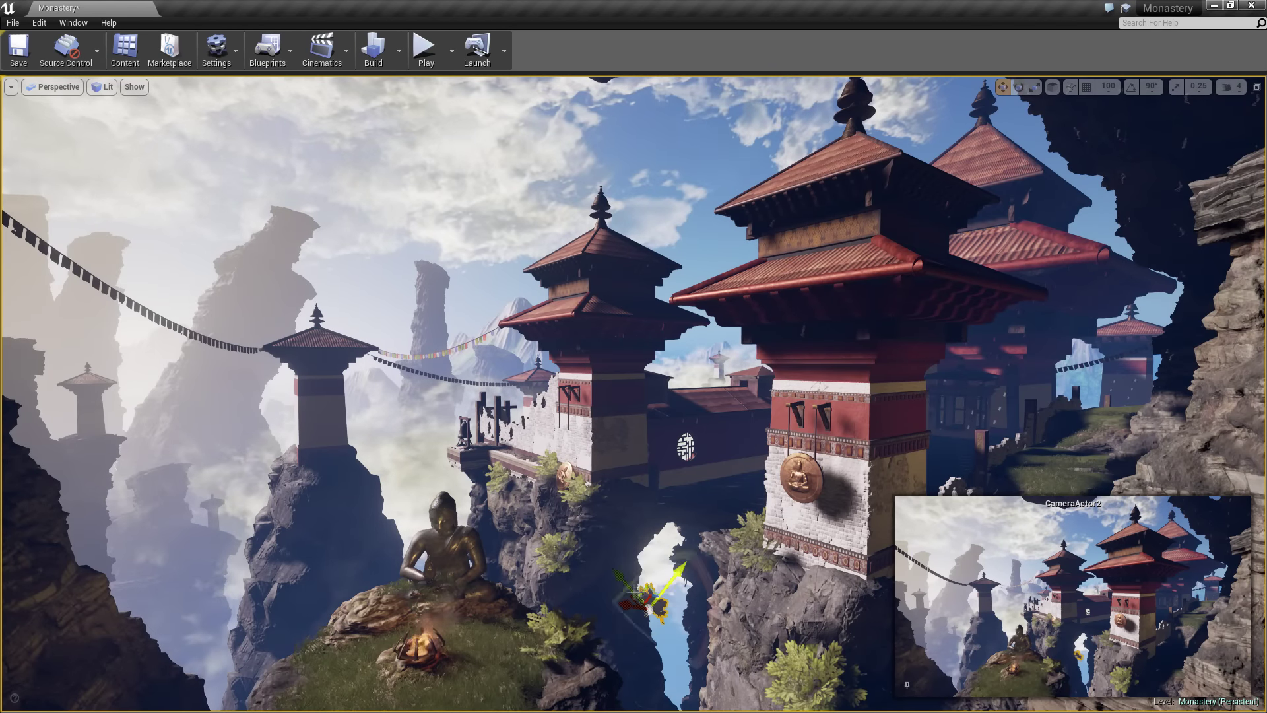
pyautogui.press('e')
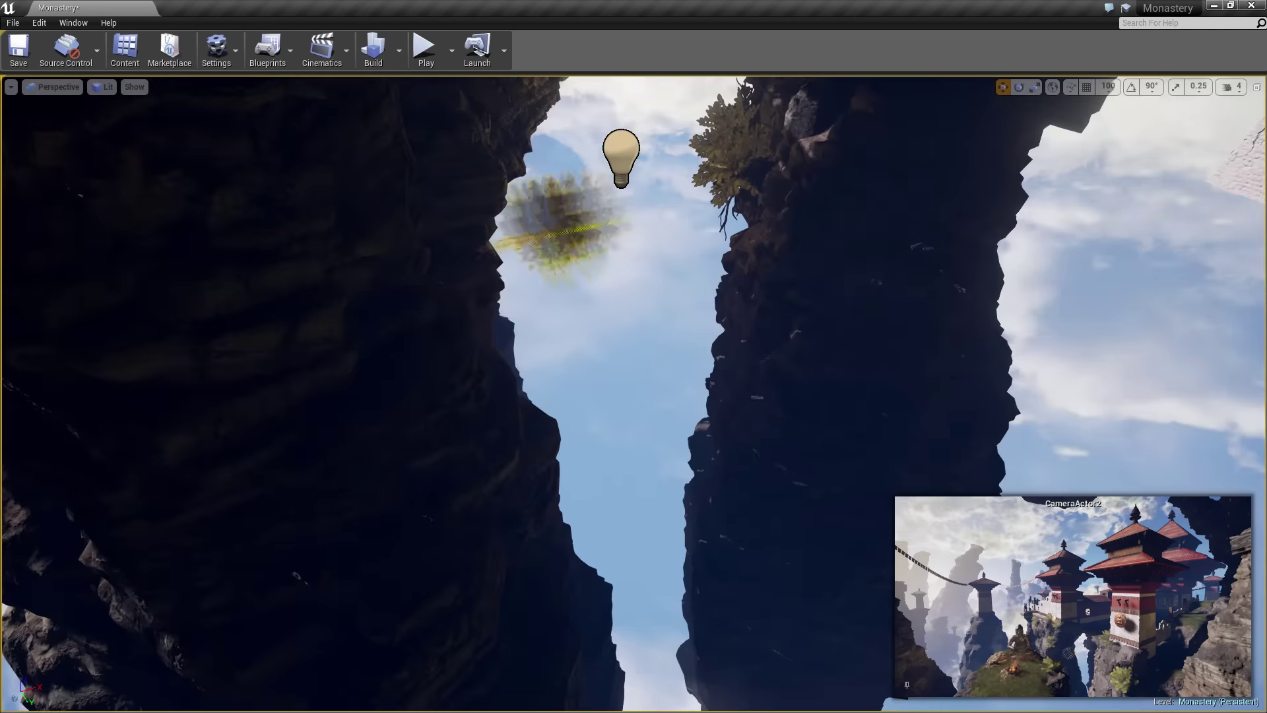
pyautogui.press('w')
pyautogui.press('w')
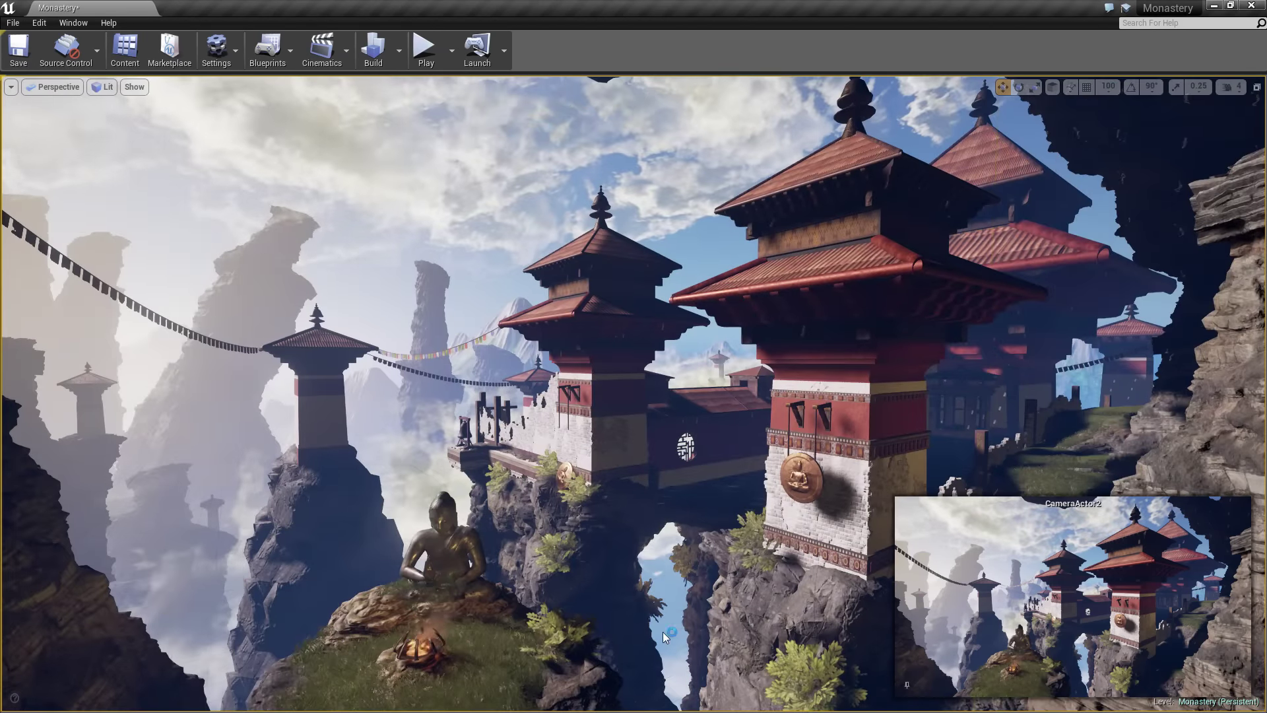
pyautogui.press('e')
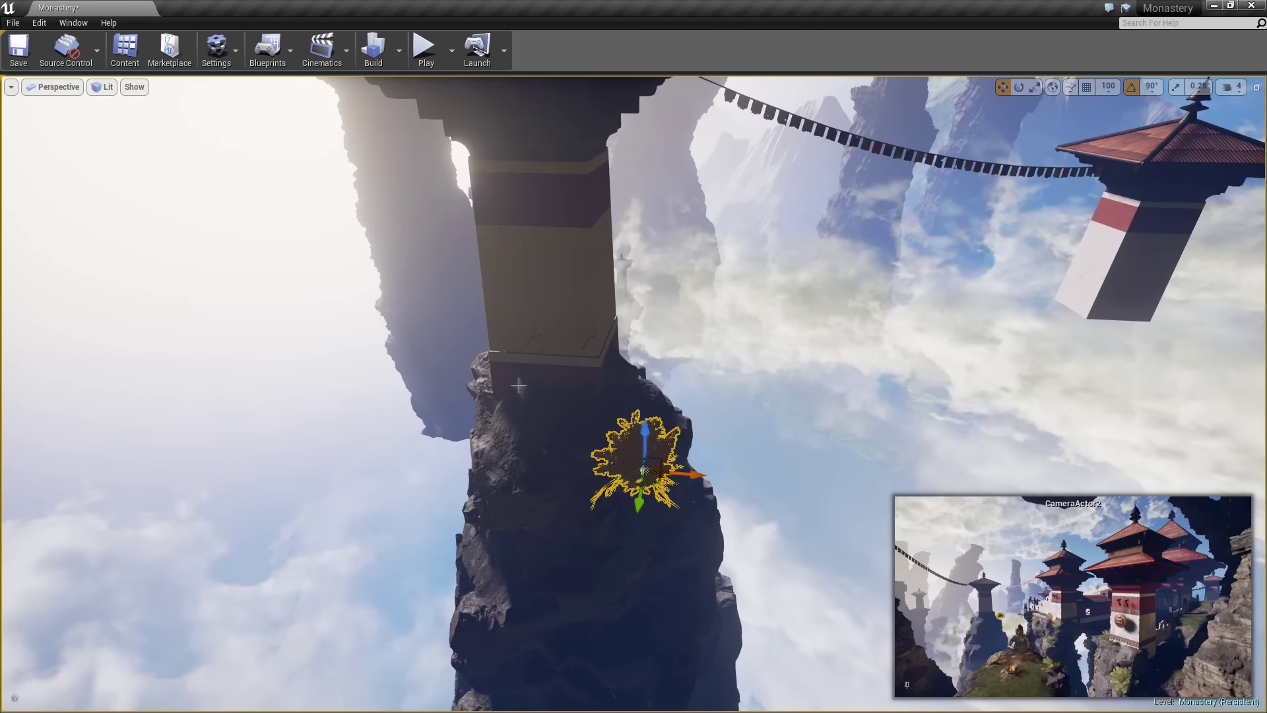
pyautogui.press('e')
pyautogui.press('r')
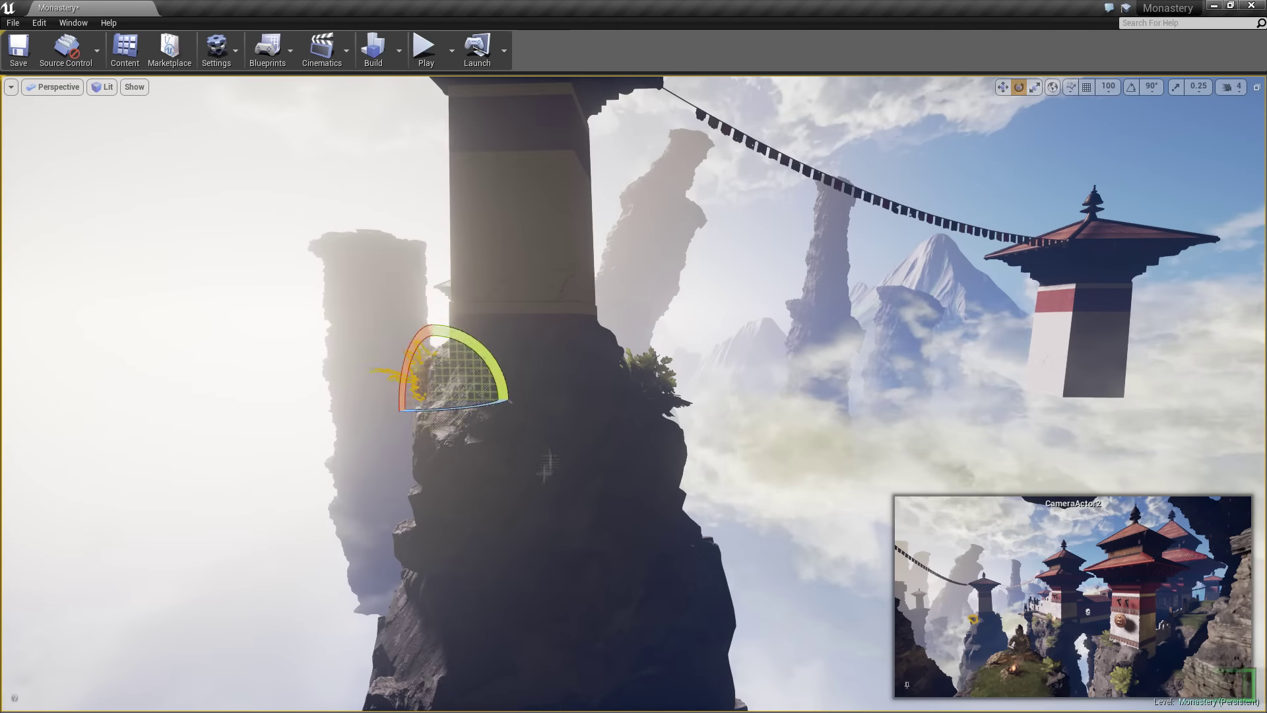
pyautogui.press('w')
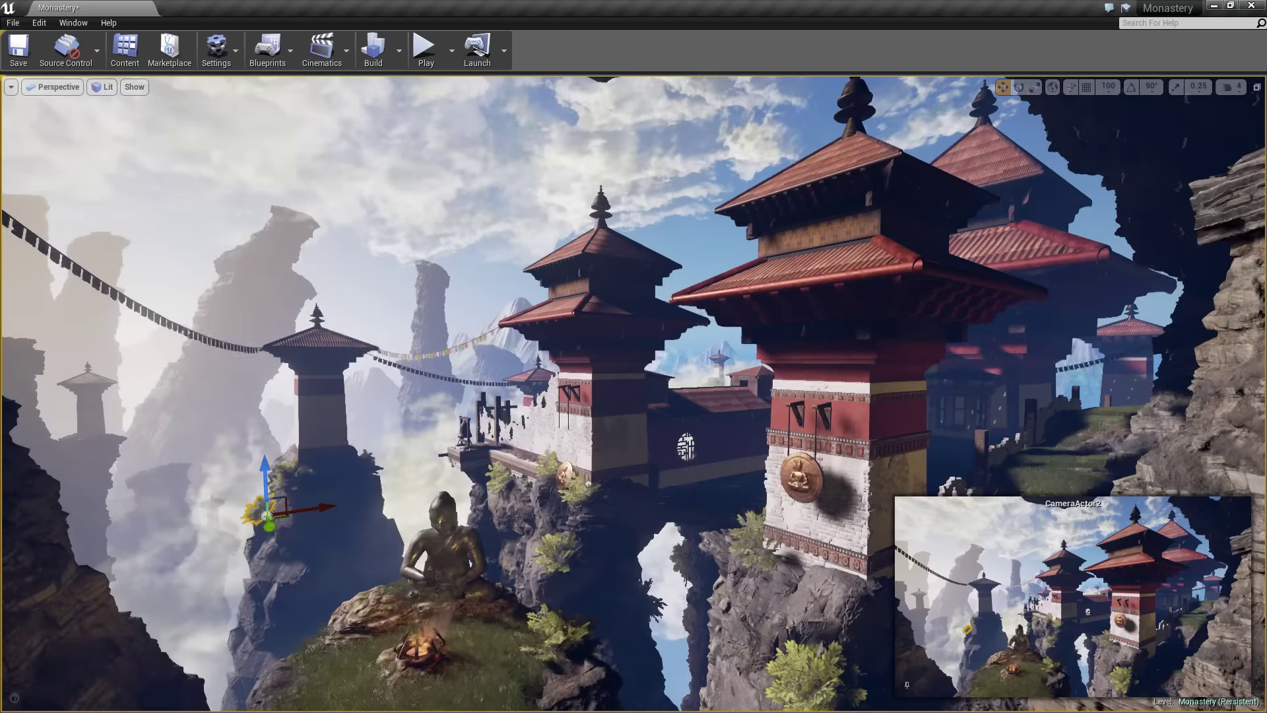
pyautogui.press('Escape')
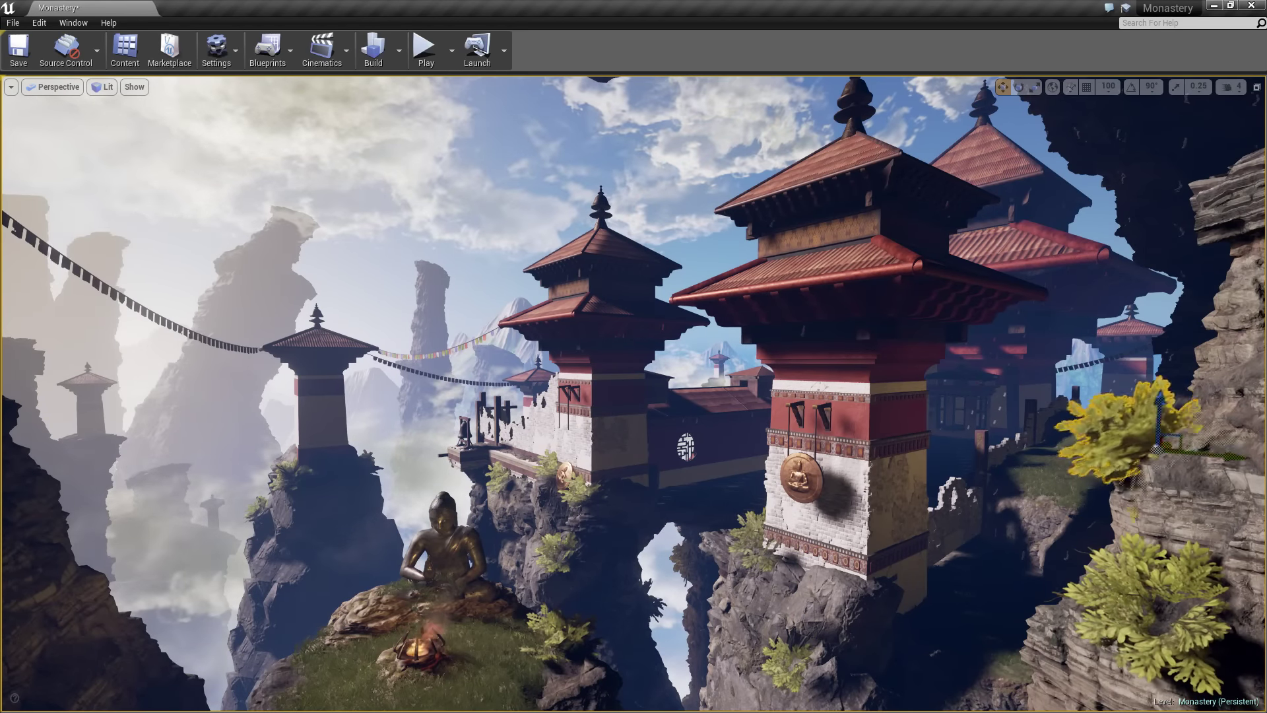
pyautogui.press('r')
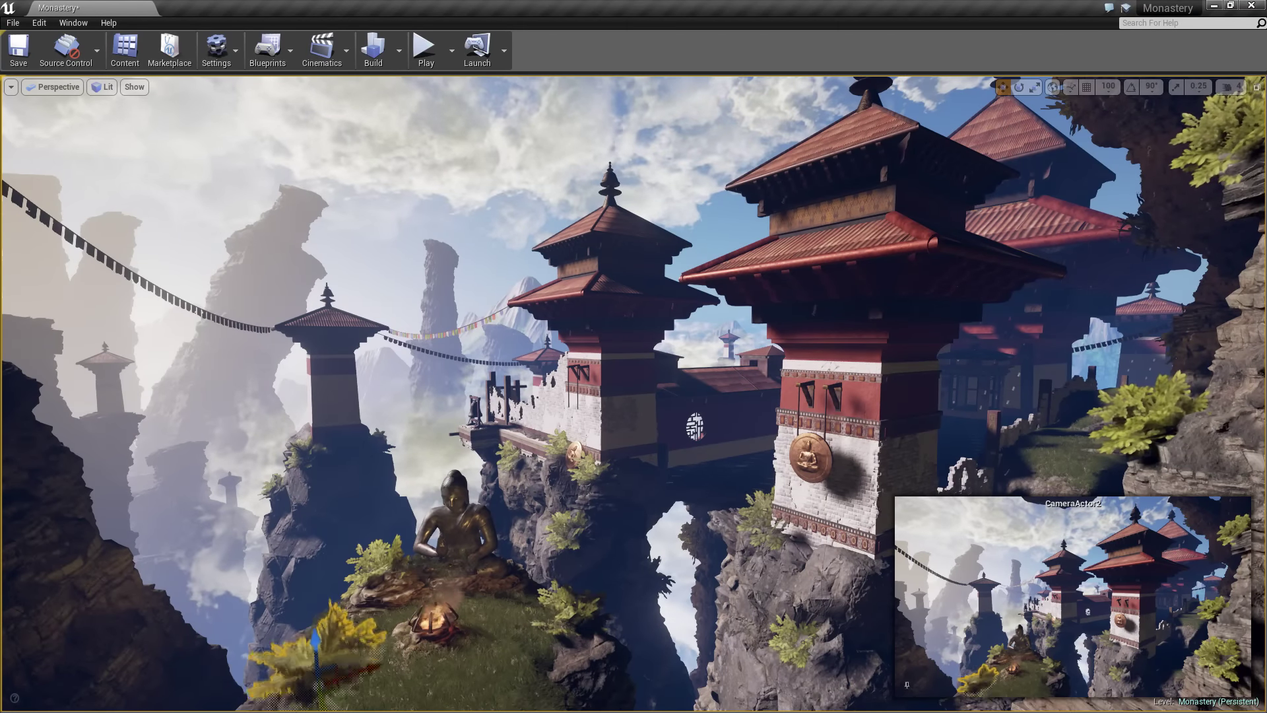
# - Fine-tune the bush's position, rotation and size, and frame the campfire with its crates
pyautogui.press('w')
pyautogui.press('f')
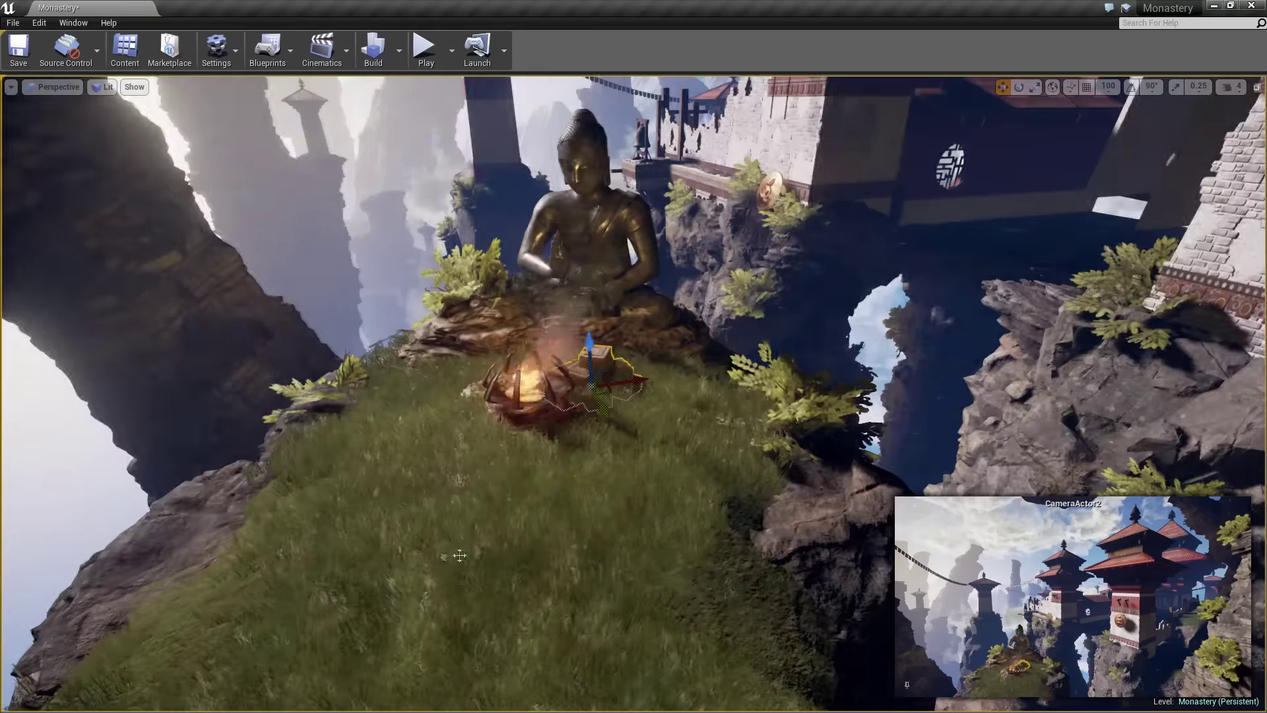
pyautogui.press('e')
pyautogui.press('r')
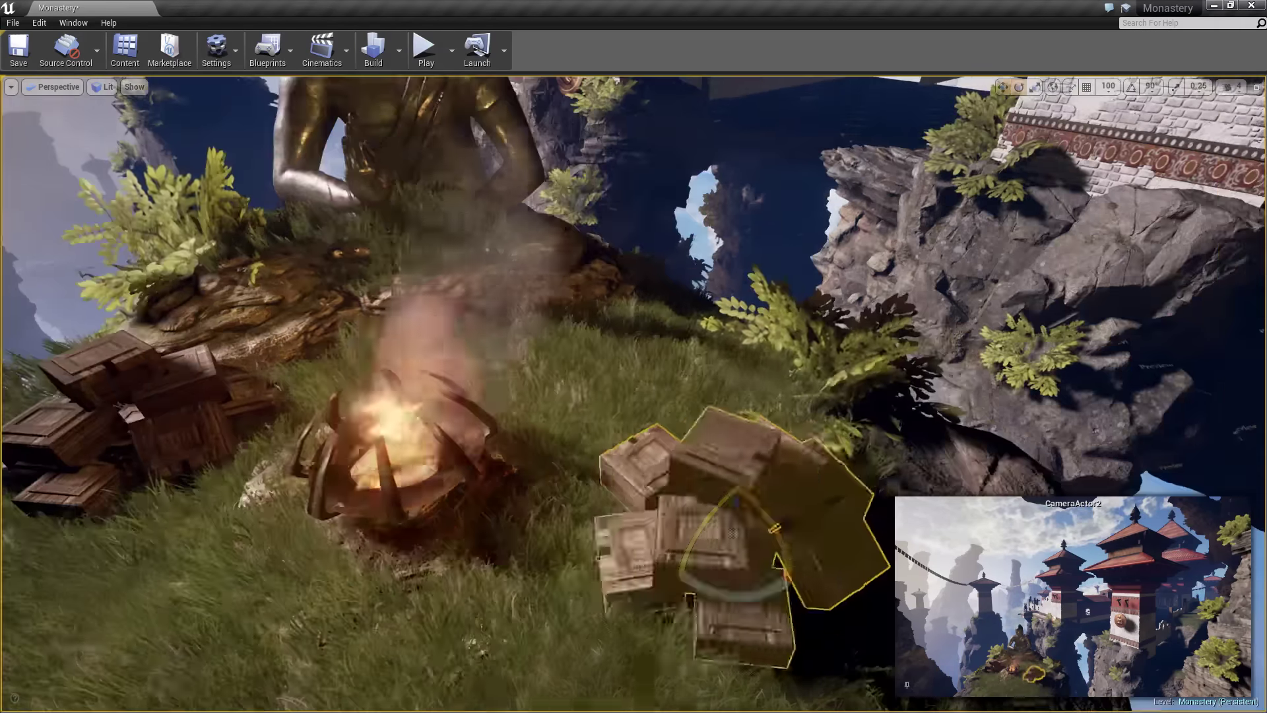
pyautogui.press('w')
pyautogui.press('f')
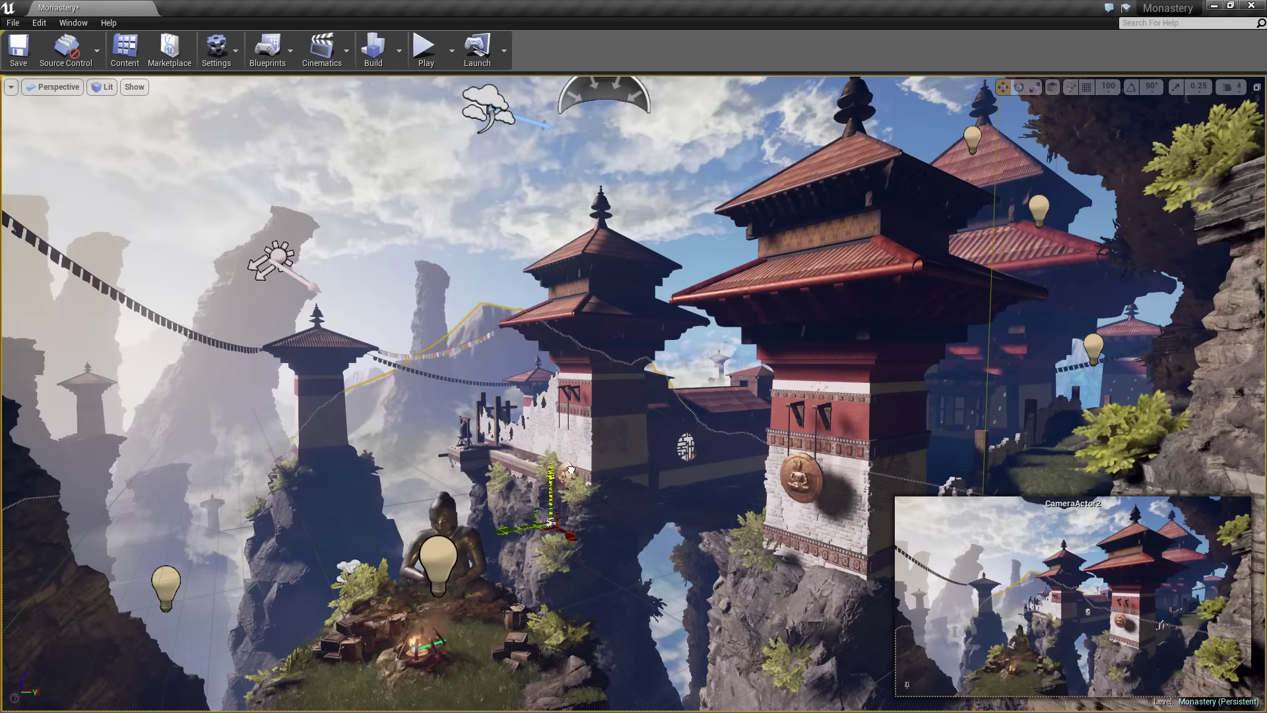
# - Switch to game view and move the right-cliff rock lower and nearer the viewer
pyautogui.press('g')
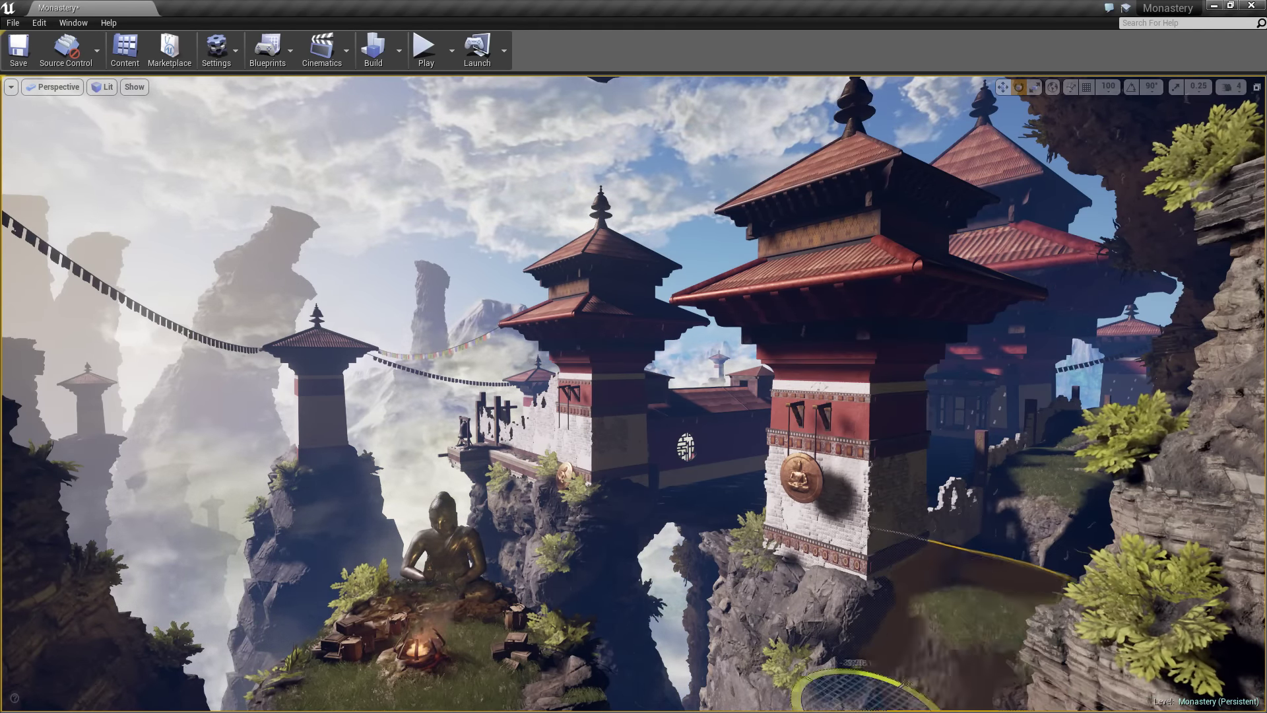
pyautogui.press('w')
pyautogui.moveTo(977, 686); pyautogui.dragTo(978, 660)
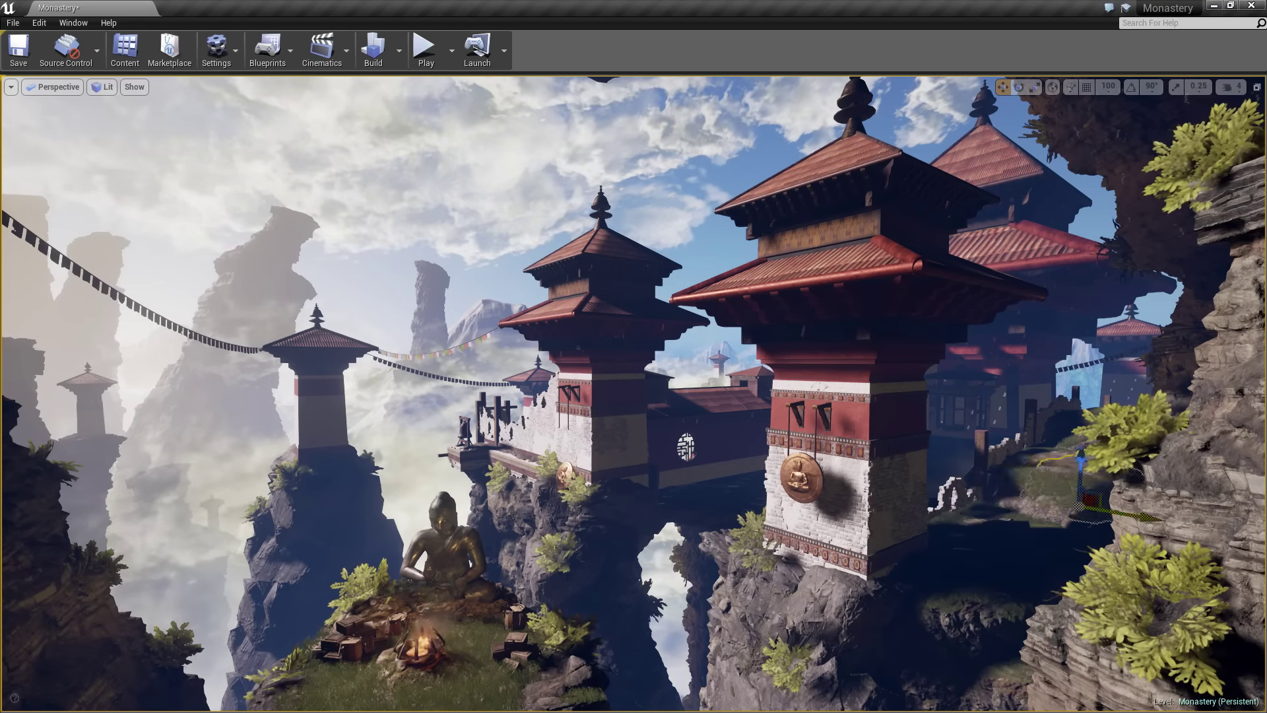
pyautogui.moveTo(1081, 475); pyautogui.dragTo(915, 634)
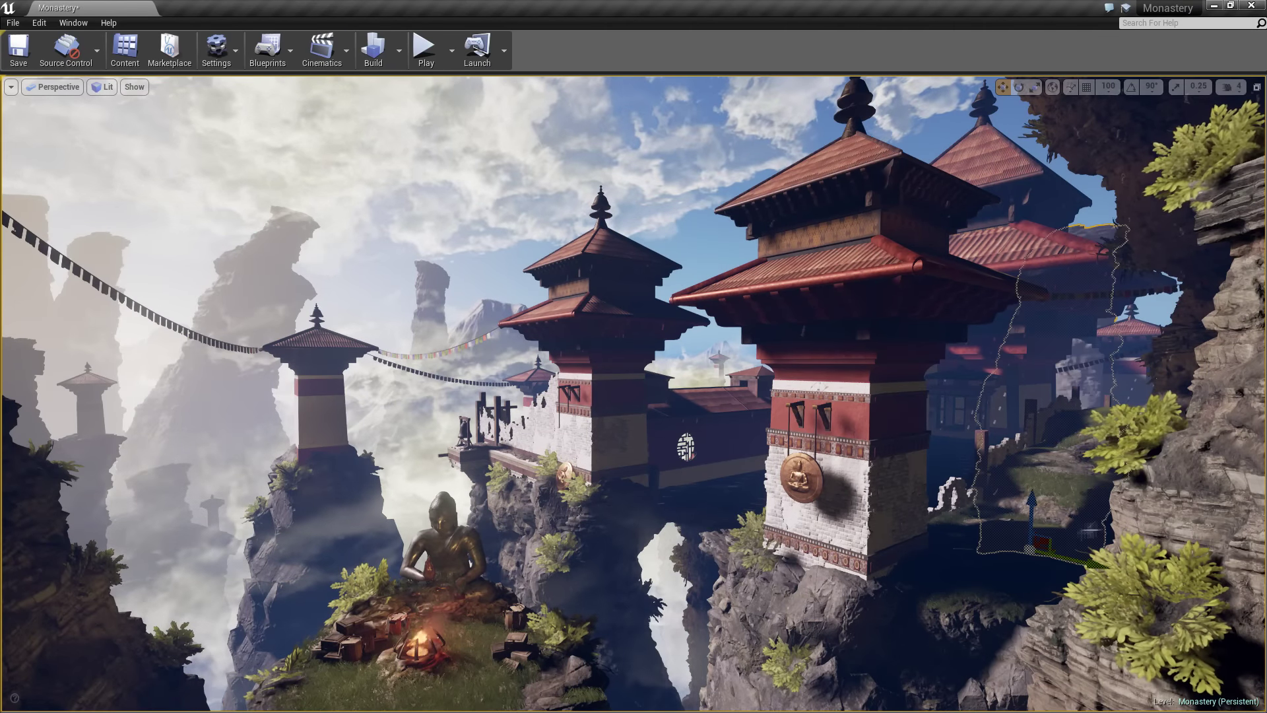
pyautogui.press('Escape')
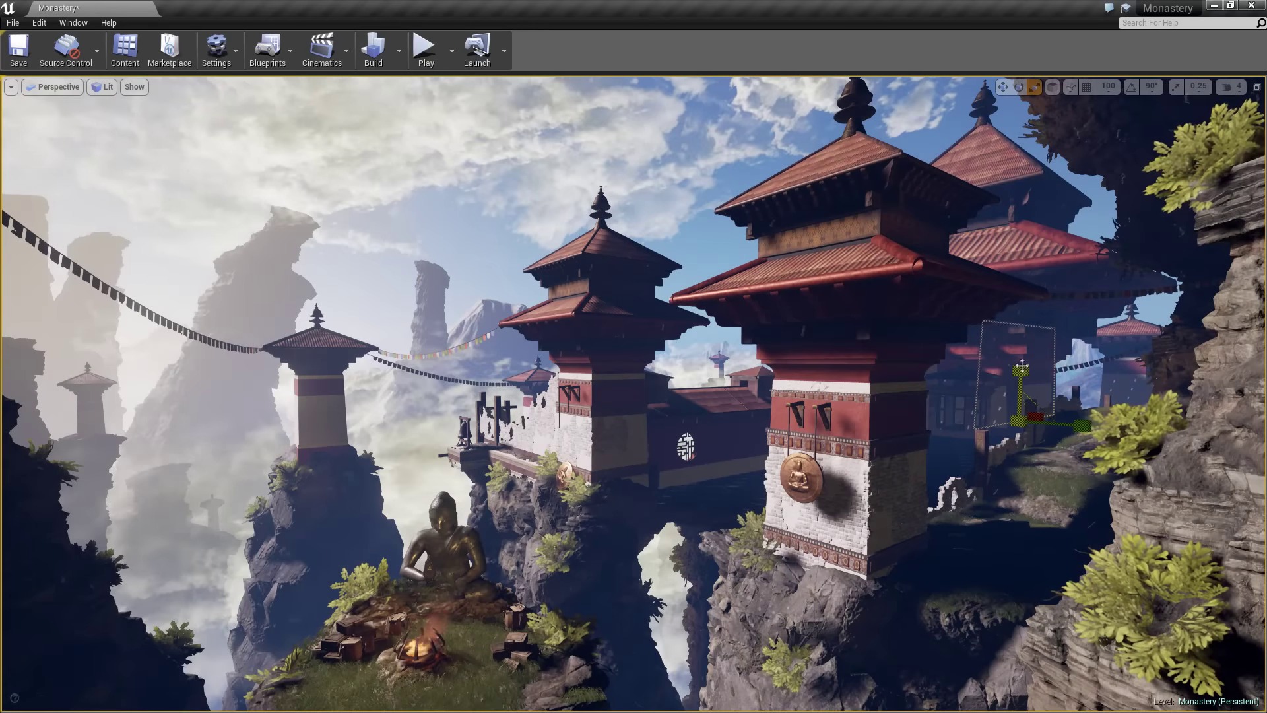
pyautogui.hotkey('ctrl', 'z')
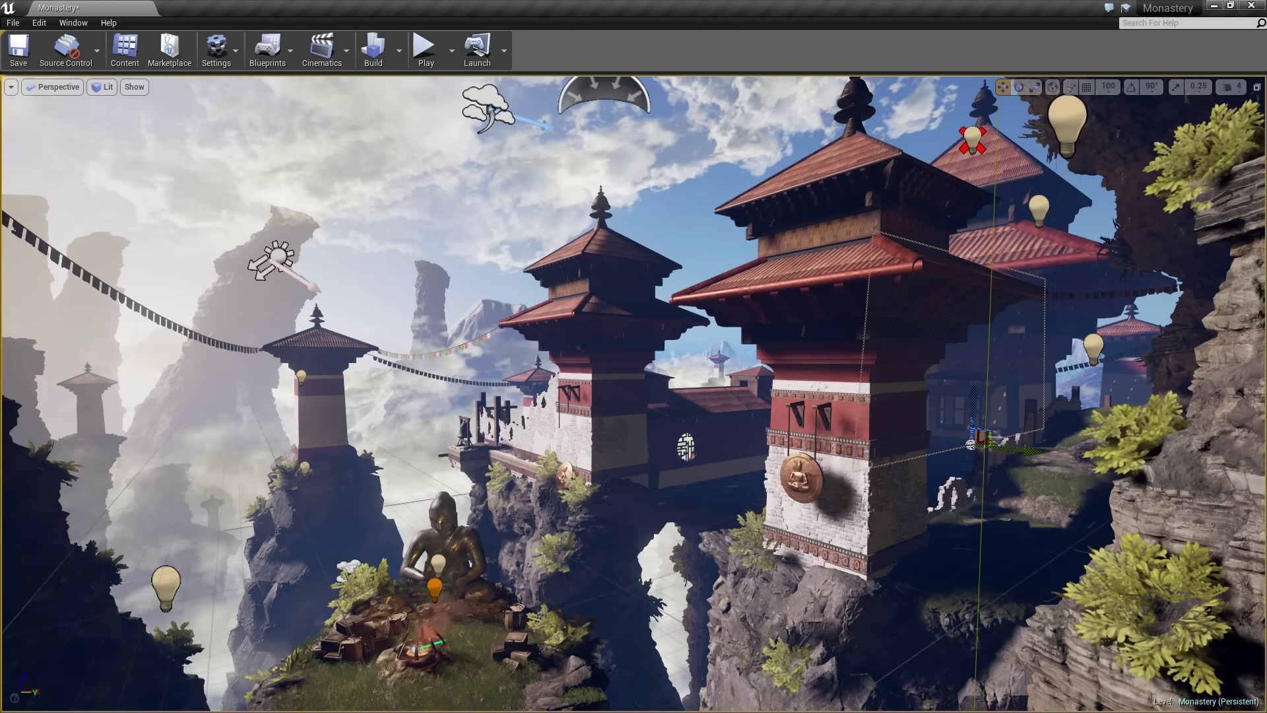
pyautogui.press('e')
pyautogui.press('w')
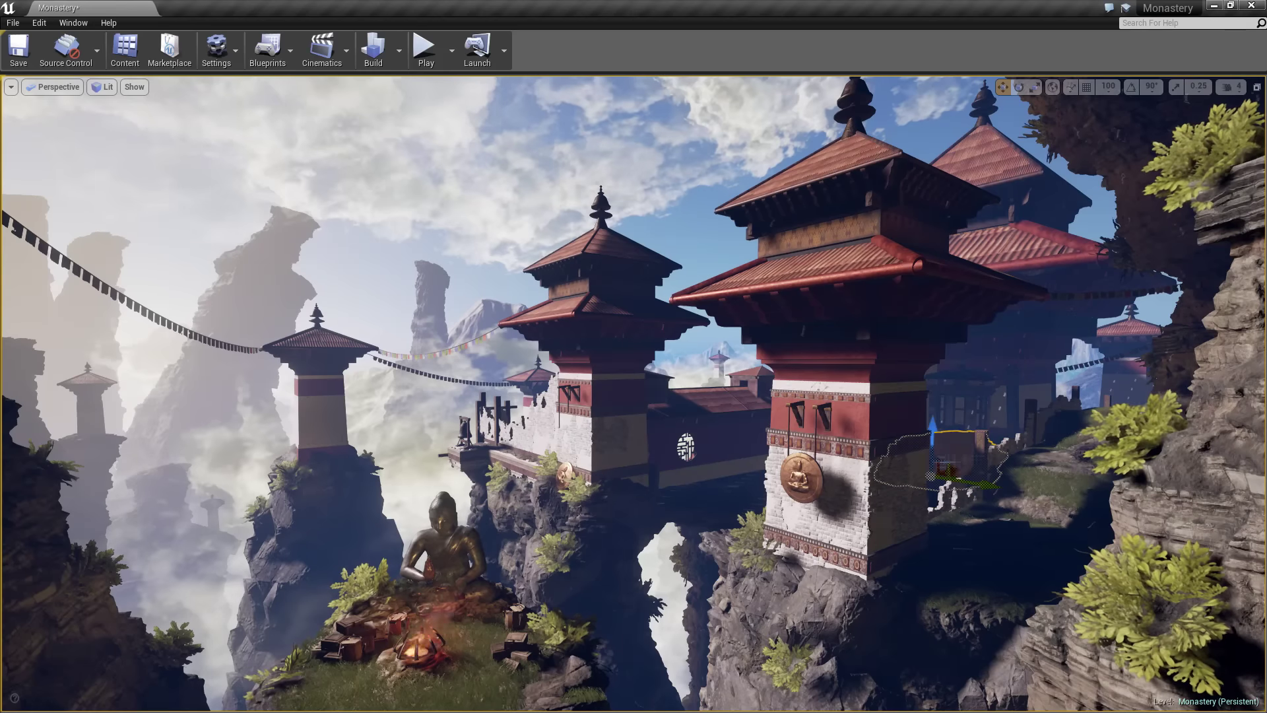
pyautogui.press('f')
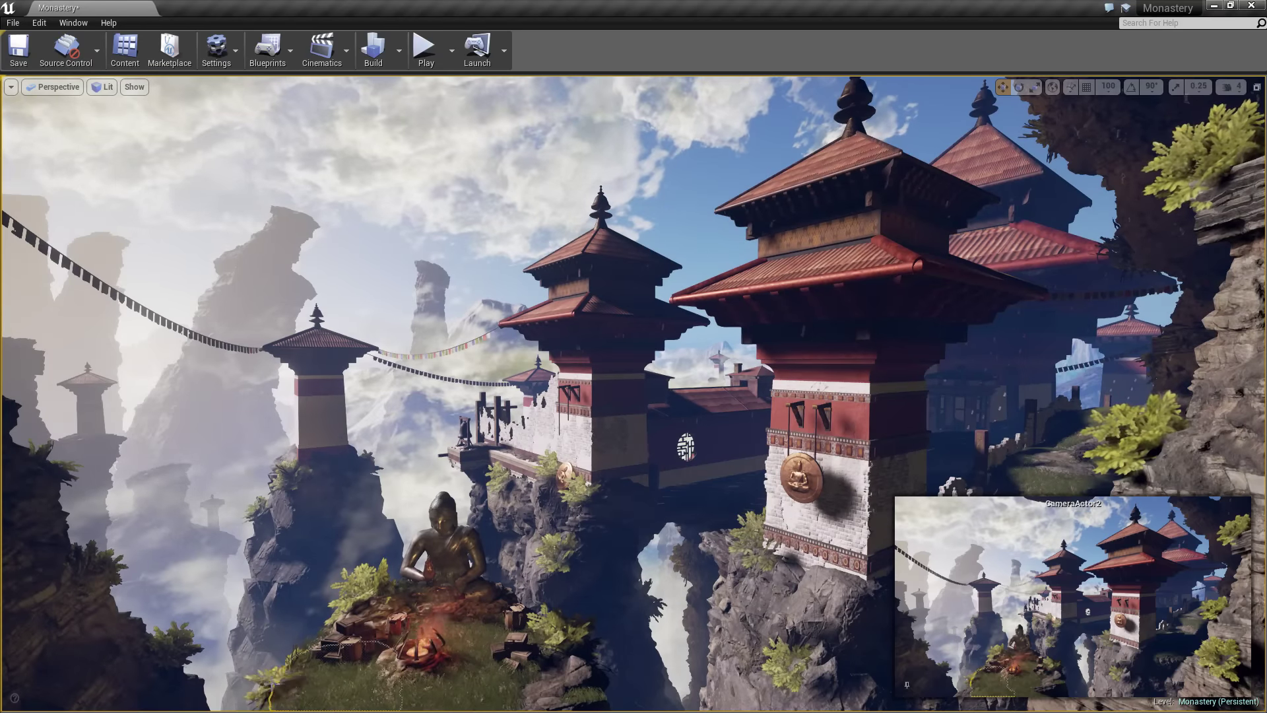
# - Raise the far-left cliff, shift it slightly sideways, and frame it in the view
pyautogui.click(46, 515)
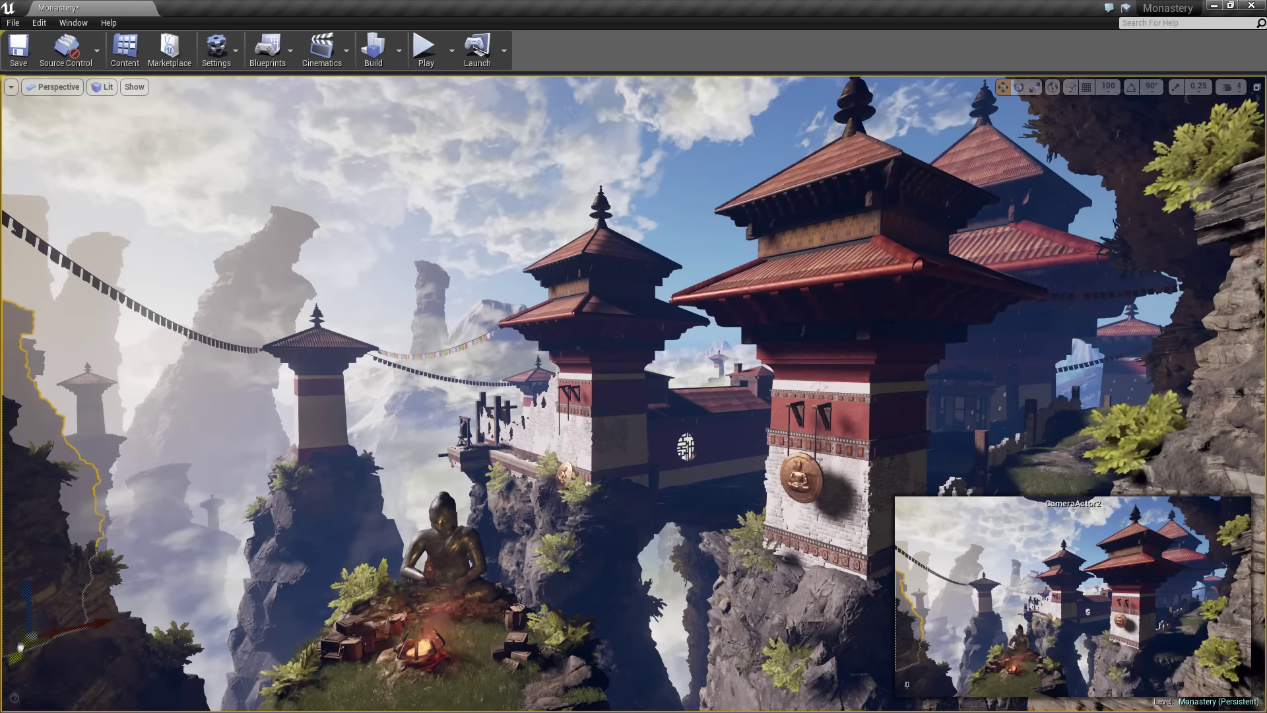
pyautogui.moveTo(26, 594); pyautogui.dragTo(43, 347)
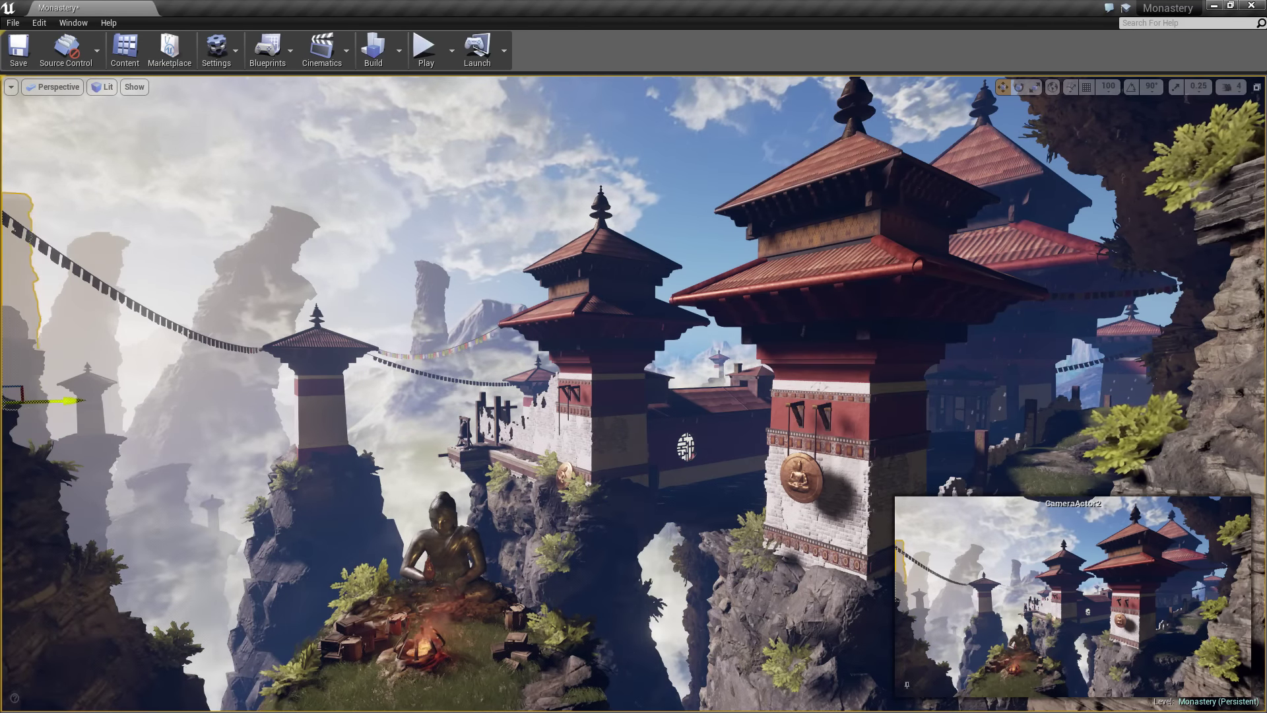
pyautogui.moveTo(73, 400); pyautogui.dragTo(76, 411)
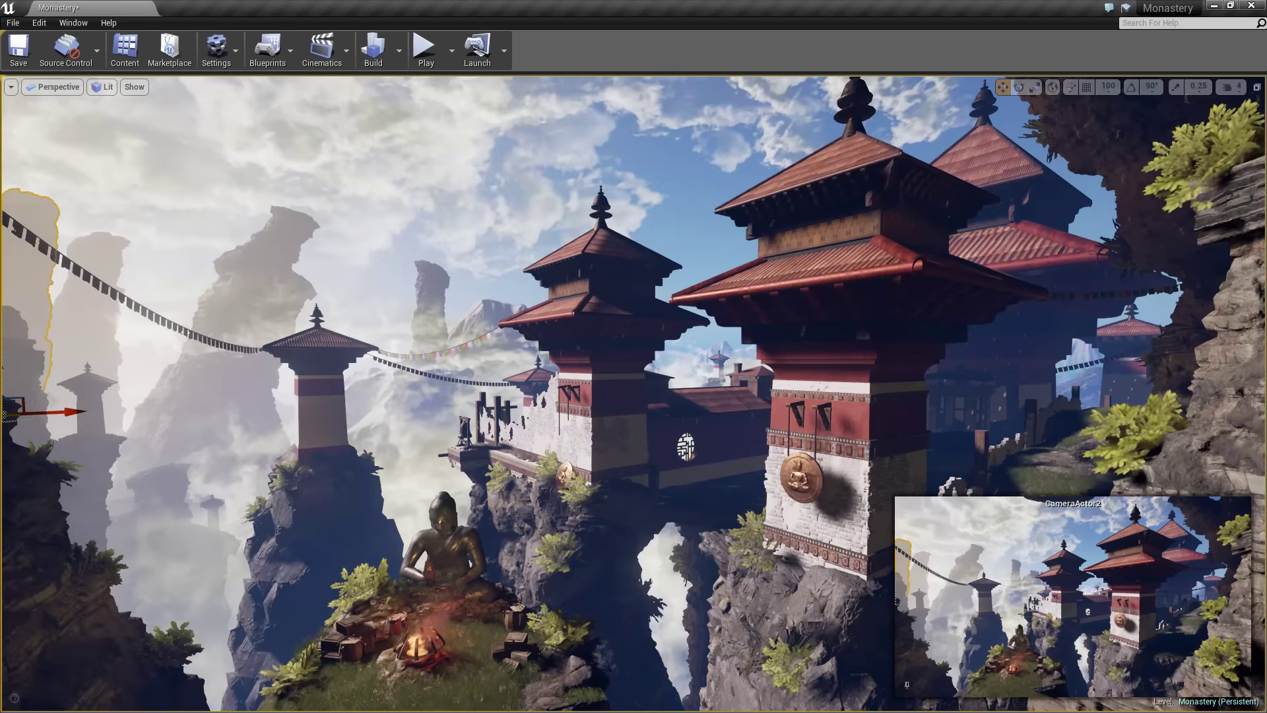
pyautogui.press('f')
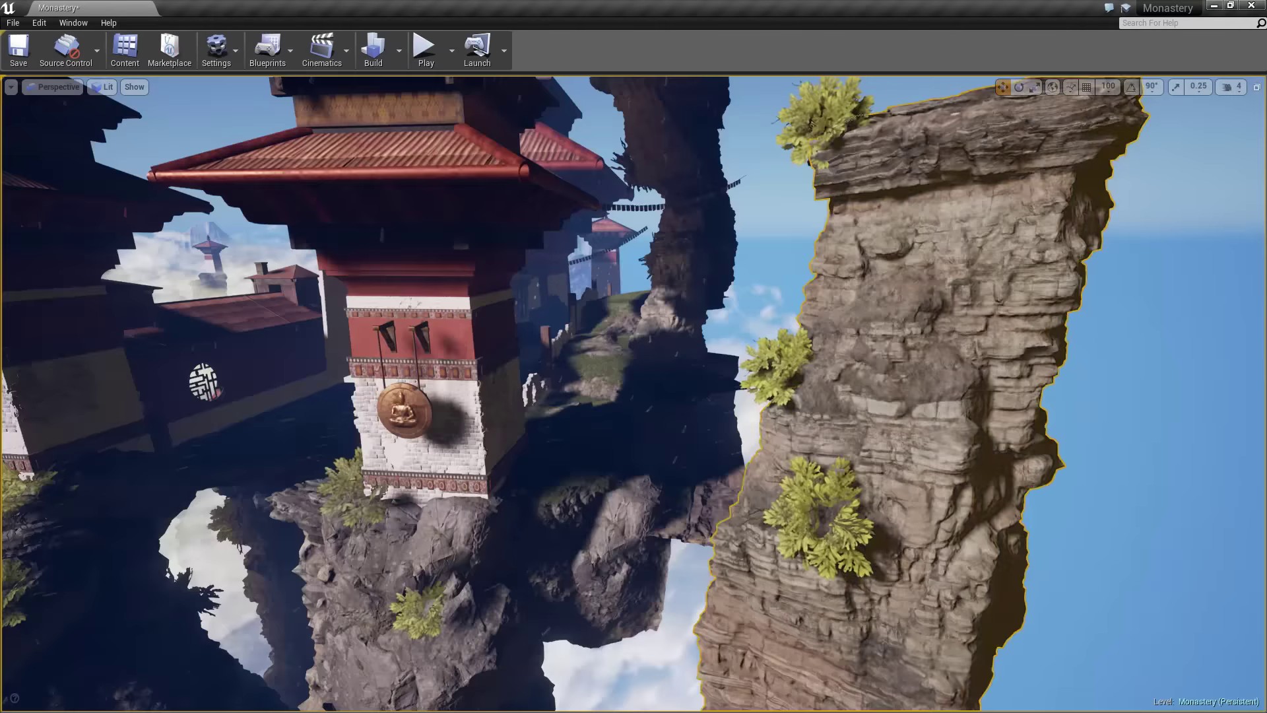
pyautogui.hotkey('ctrl', 'z')
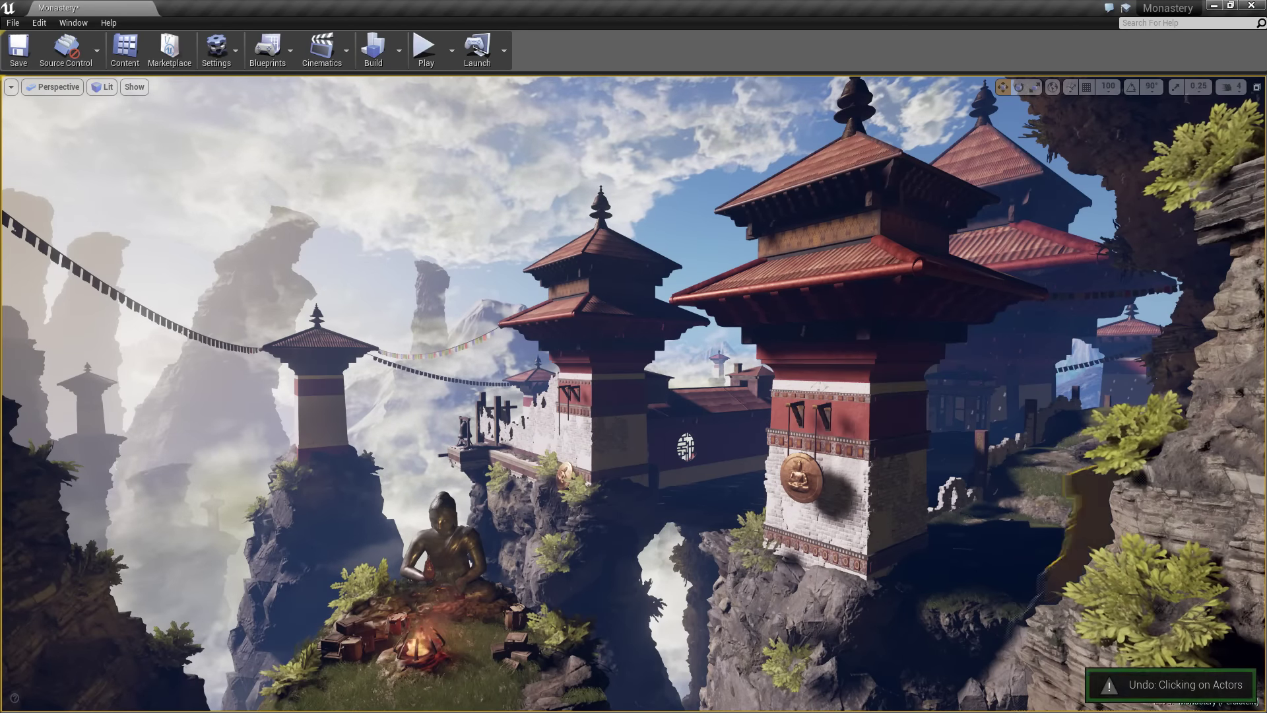
pyautogui.hotkey('ctrl', 'z')
# - Save the Monastery level
pyautogui.click(25, 45)
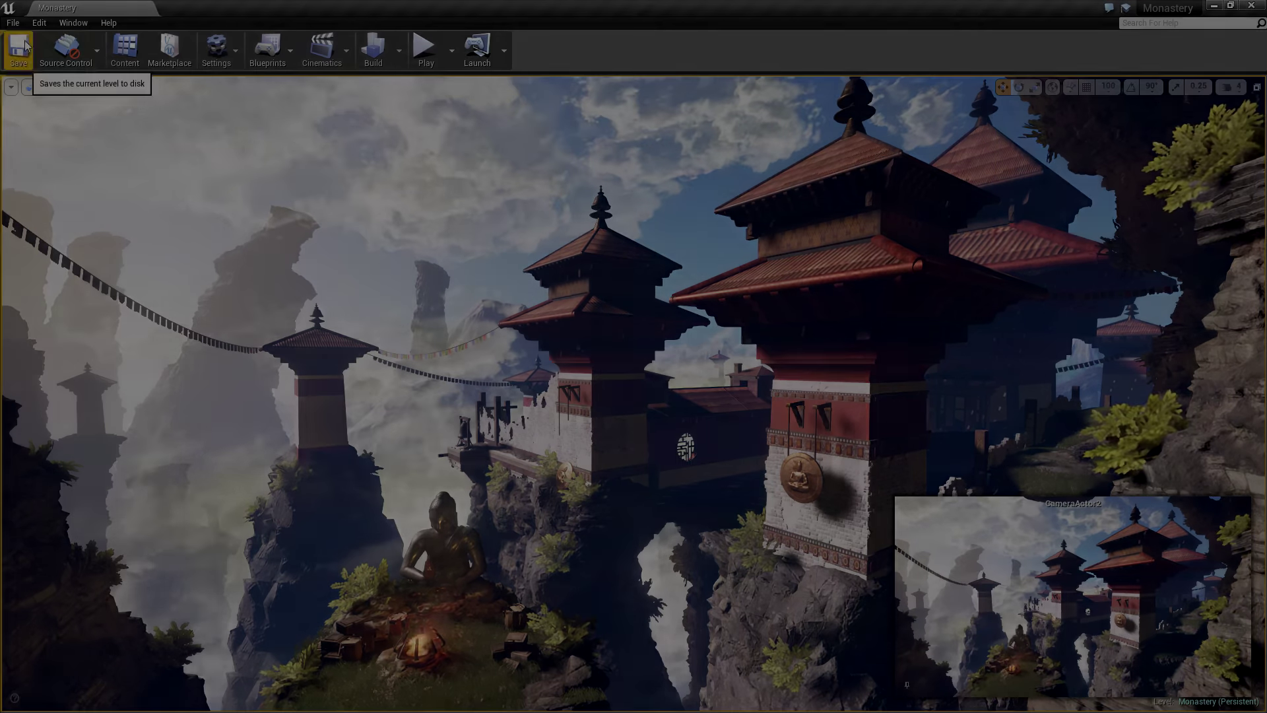